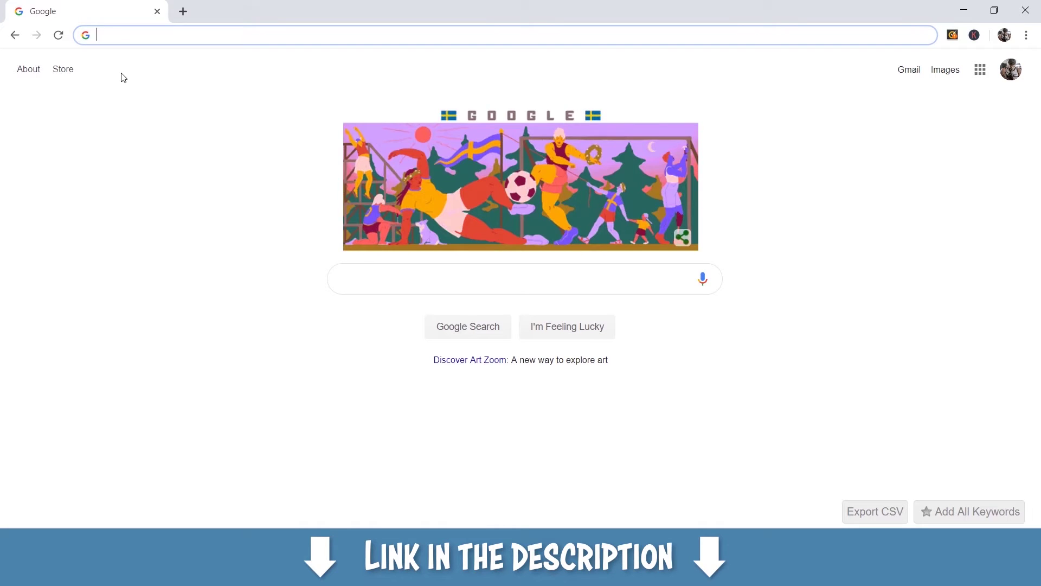
Step: Go to createaprowebsite.com/hosting and pick the HostGator Hatchling plan for checkout
type("create")
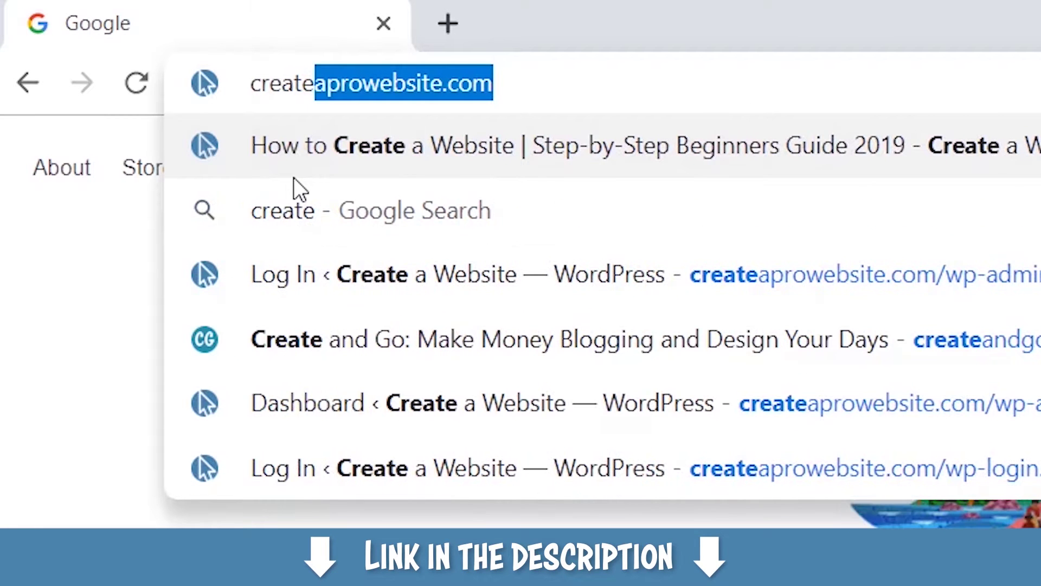
key("Right")
type("/hosting")
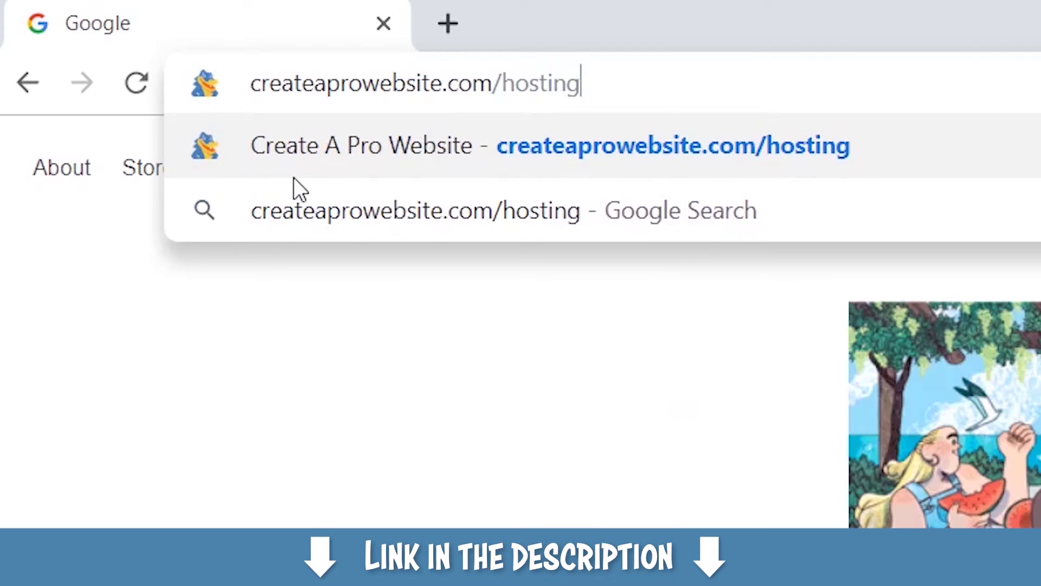
key("Return")
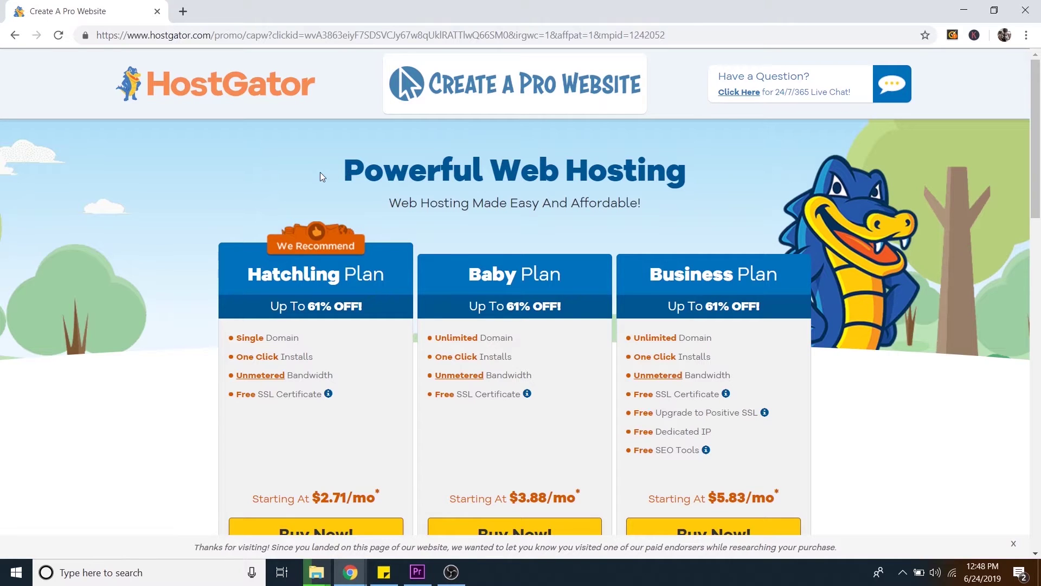
scroll(320, 171, "down", 2)
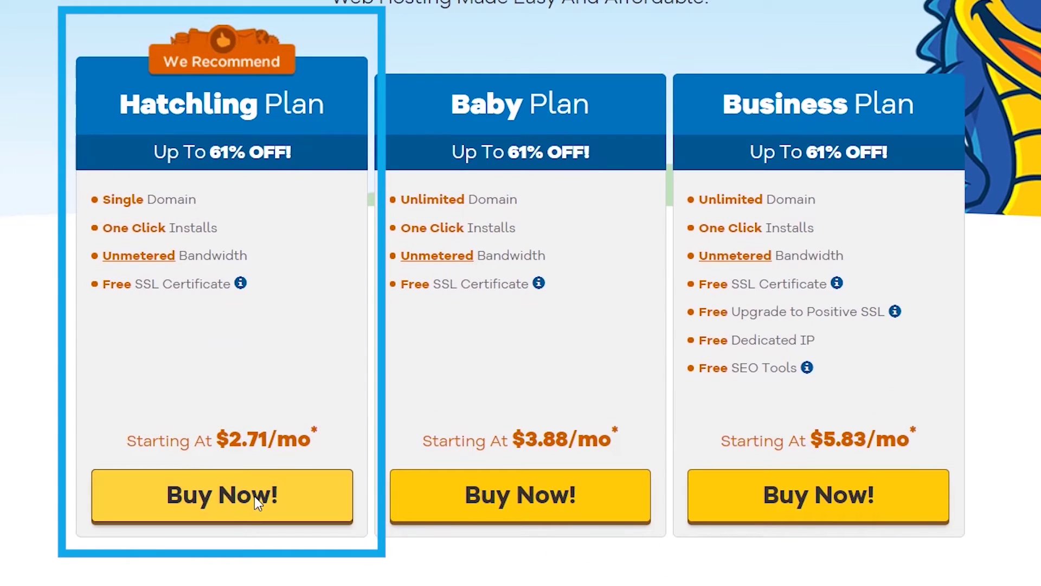
left_click(255, 497)
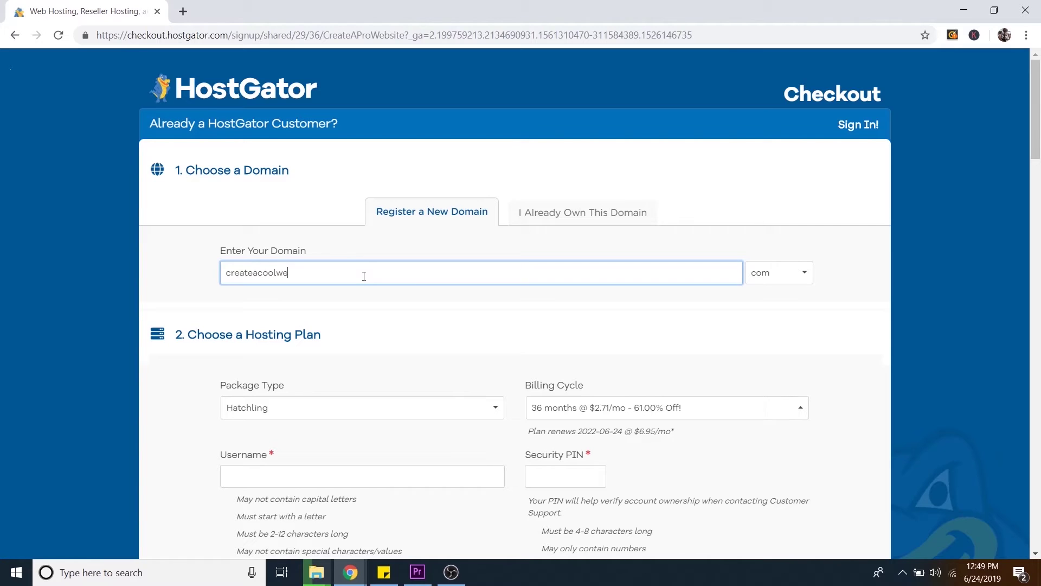
Step: Enter the domain createacoolwebsite and keep the .com ending
type("e")
key("Tab")
type("co")
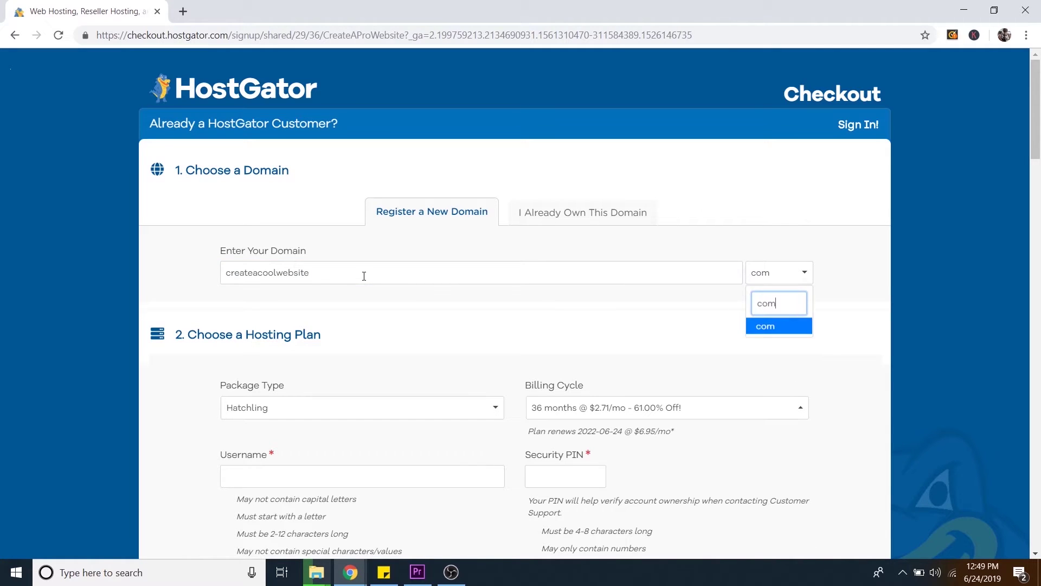
key("Return")
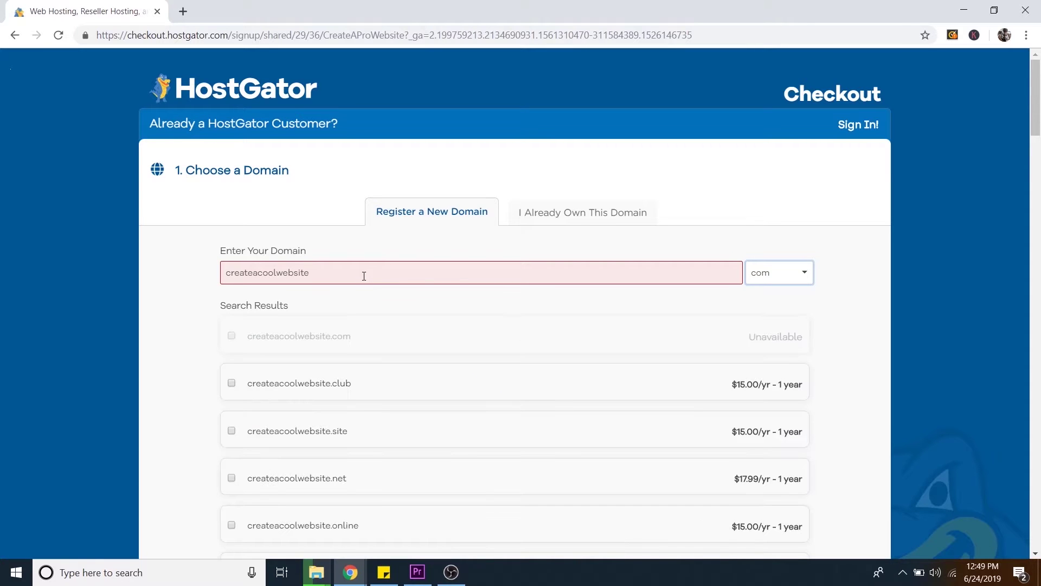
Step: Switch the Hatchling billing cycle to one month at $7.66/mo and move down to the coupon section
scroll(564, 269, "down", 15)
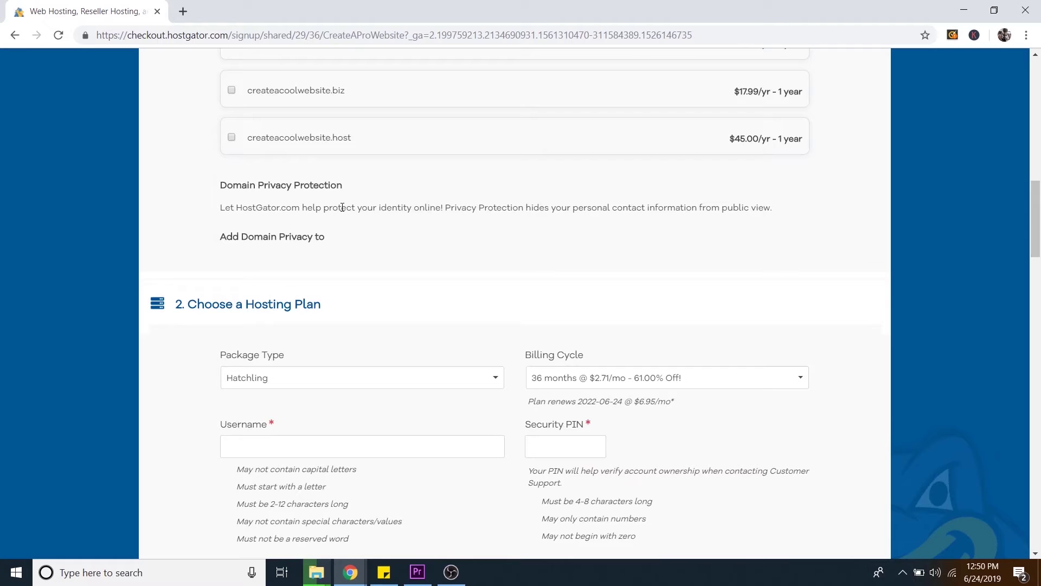
scroll(565, 246, "down", 1)
left_click(586, 311)
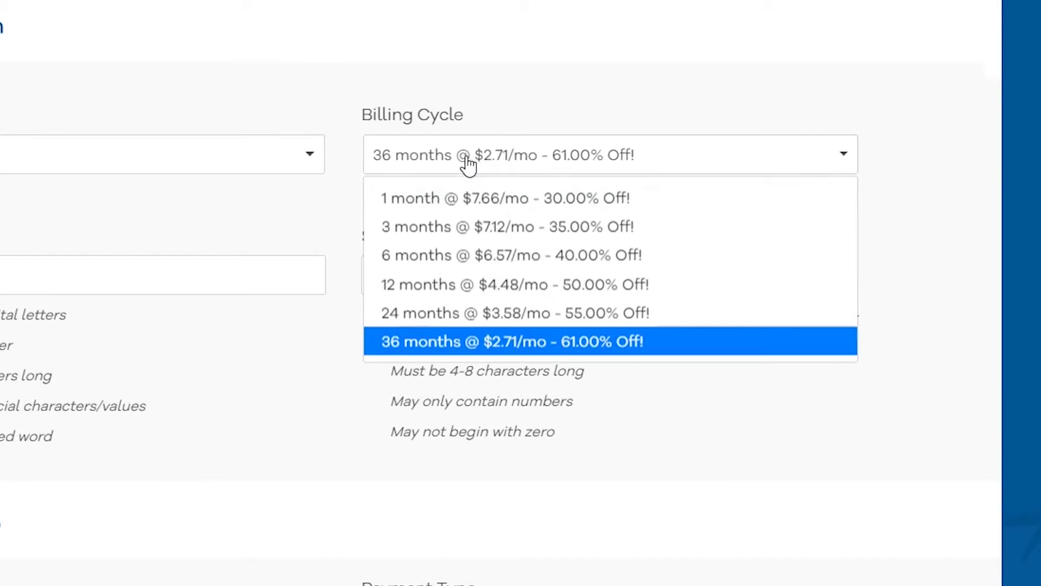
left_click(458, 201)
scroll(317, 212, "down", 10)
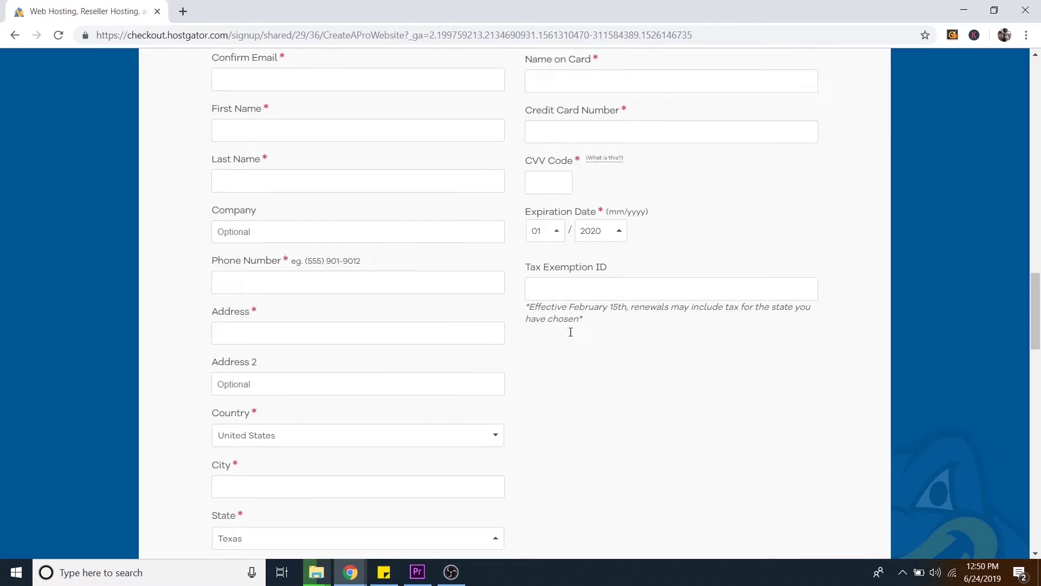
scroll(571, 332, "down", 10)
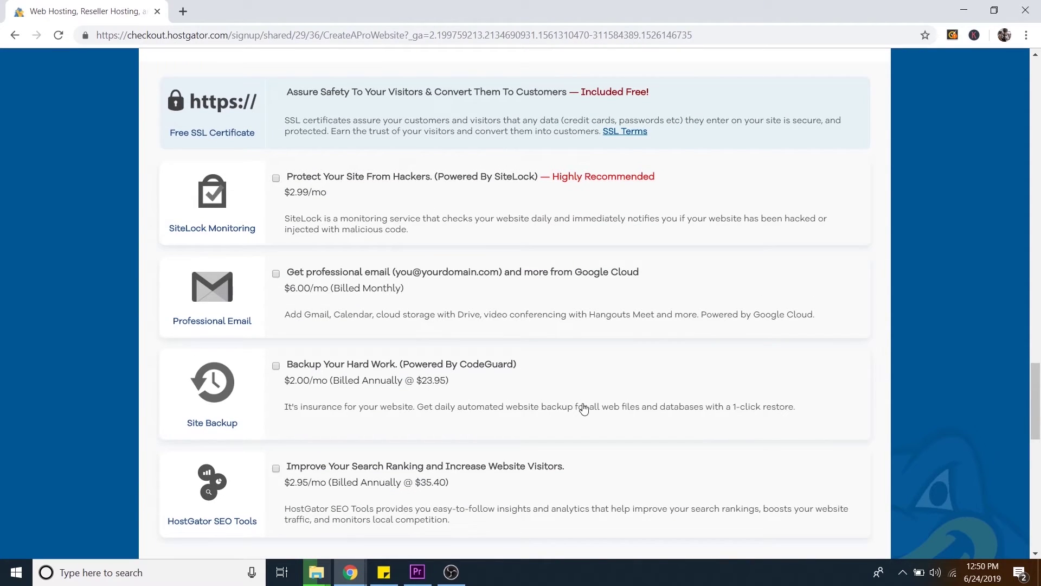
scroll(583, 410, "down", 8)
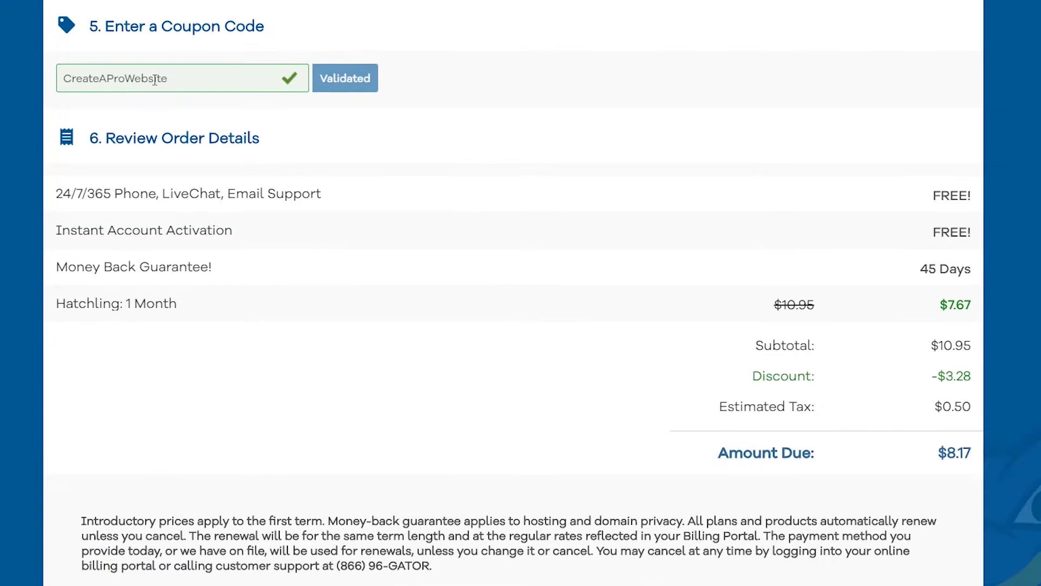
Step: Leave checkout for the HostGator homepage and open its Domains page
scroll(602, 217, "up", 20)
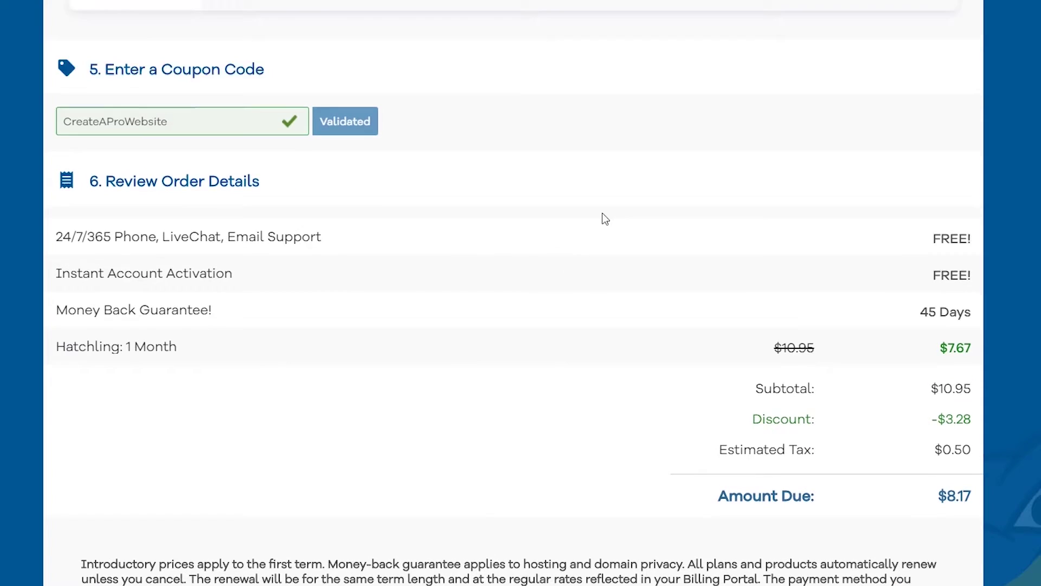
scroll(539, 209, "up", 15)
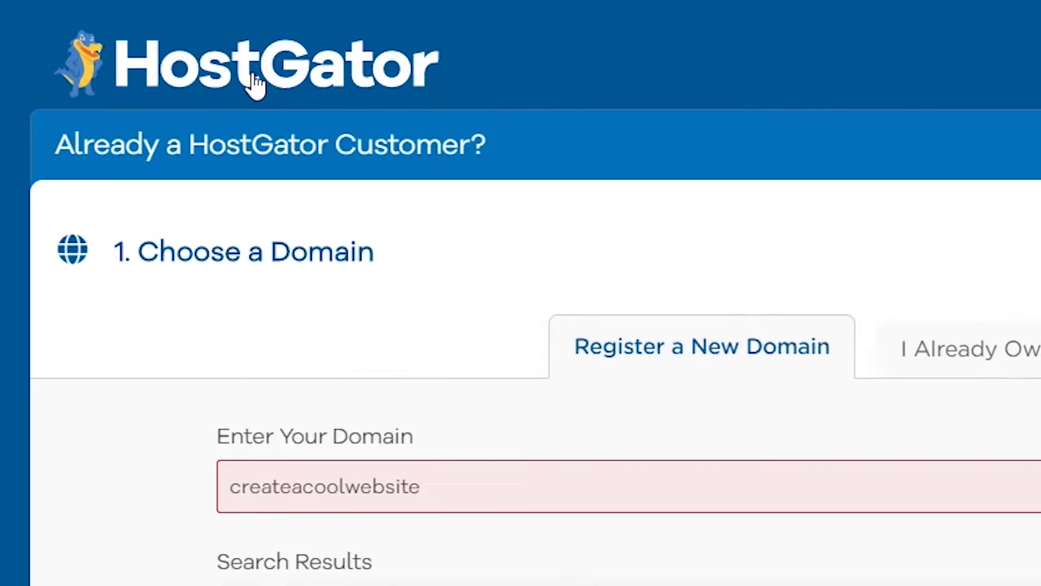
left_click(276, 84)
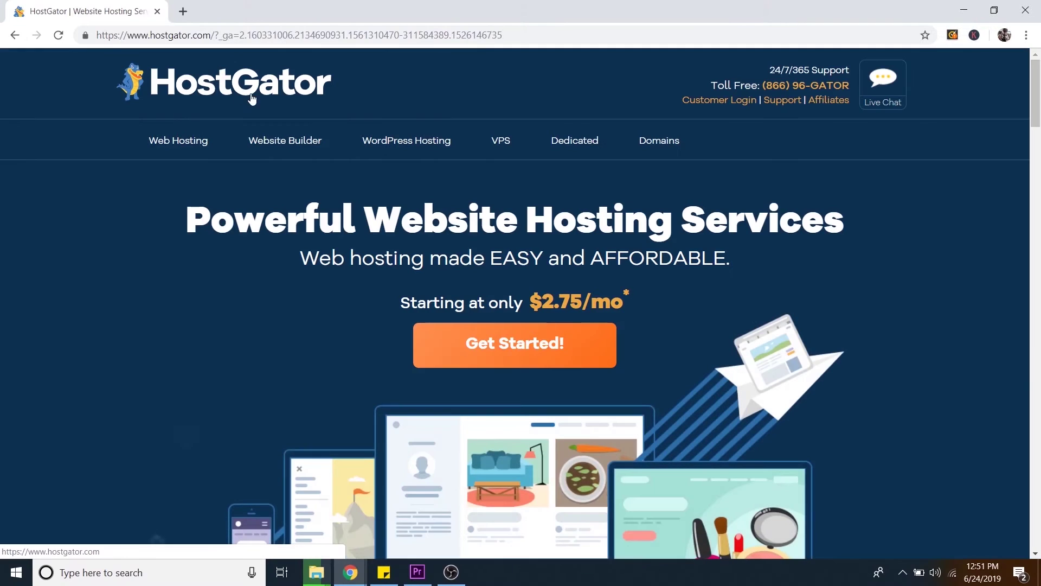
left_click(660, 140)
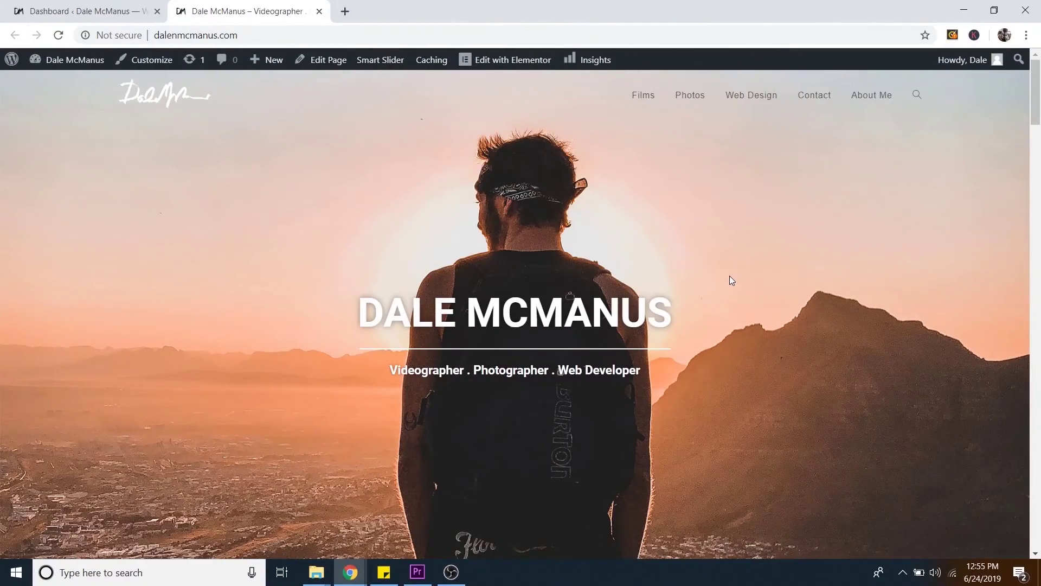
Step: Look over the site's homepage, then close that tab, keeping only the admin Dashboard
scroll(731, 280, "down", 5)
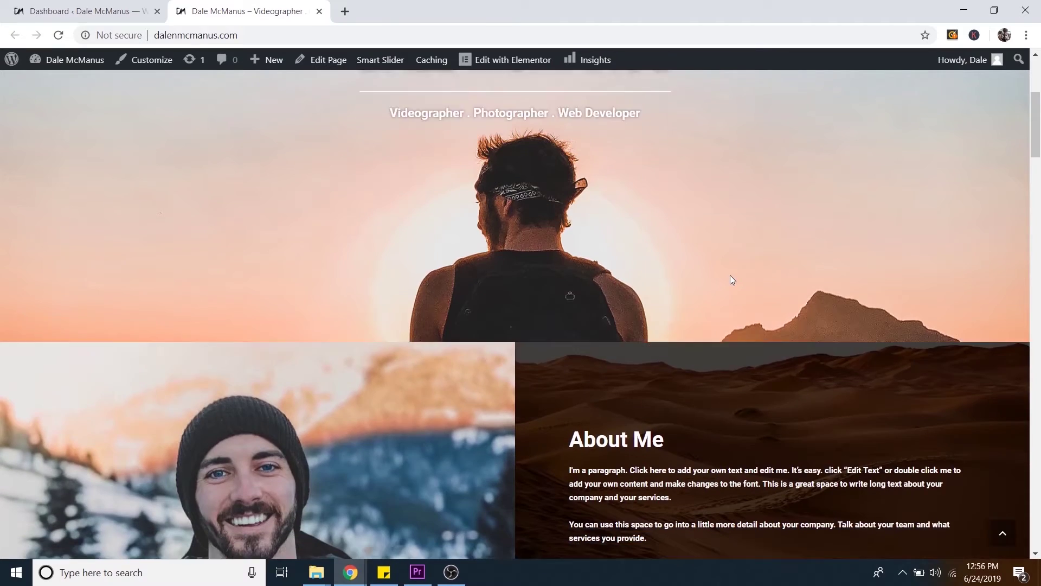
scroll(731, 278, "down", 7)
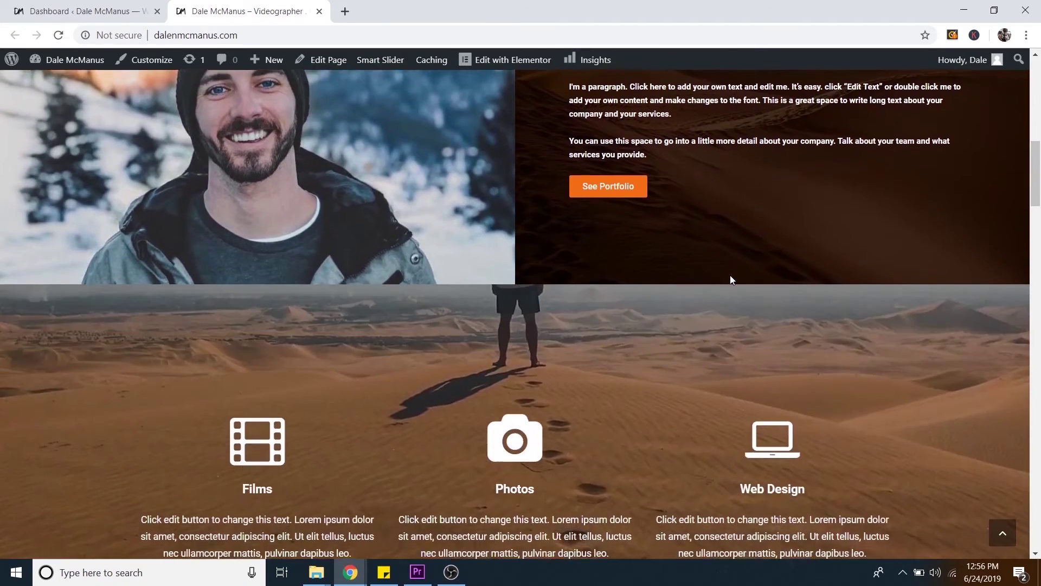
scroll(730, 279, "down", 6)
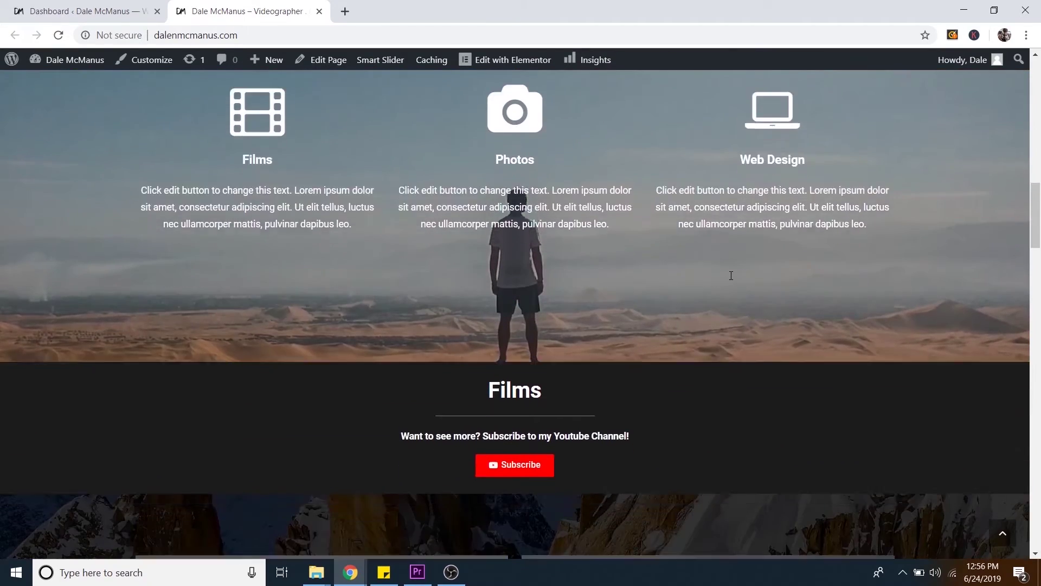
scroll(730, 275, "down", 1)
scroll(718, 269, "up", 19)
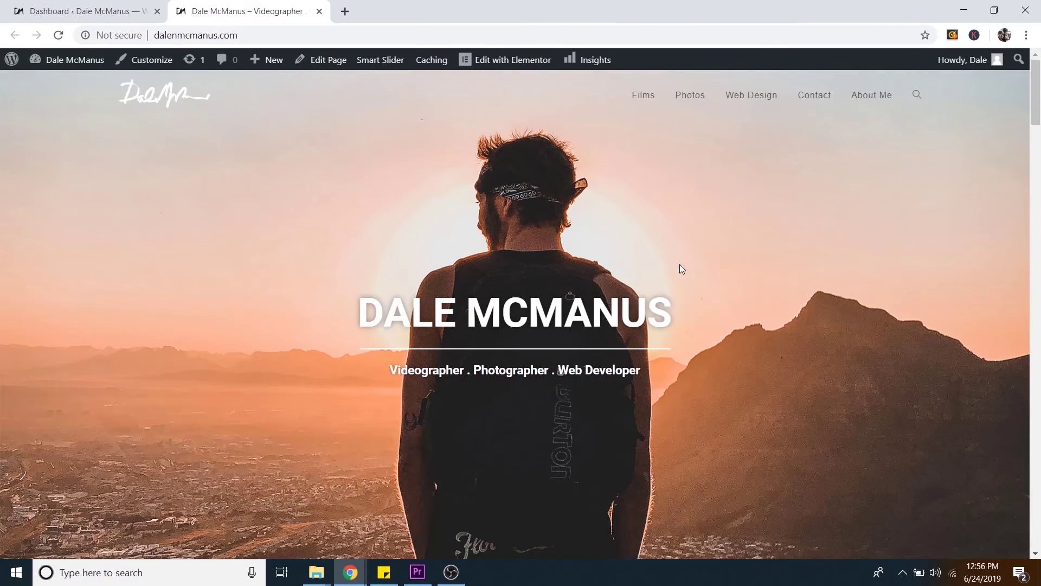
left_click(93, 9)
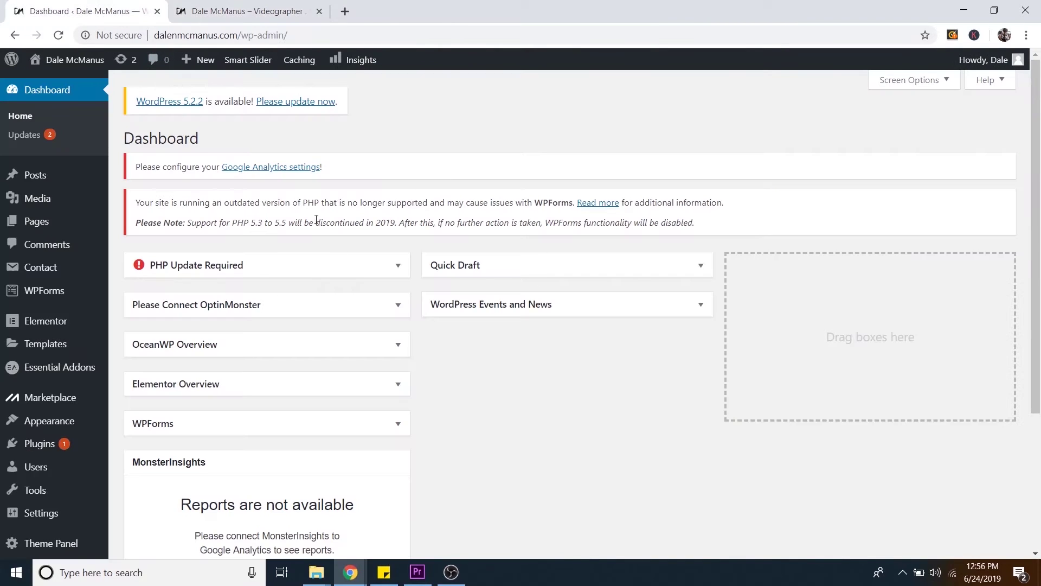
left_click(292, 11)
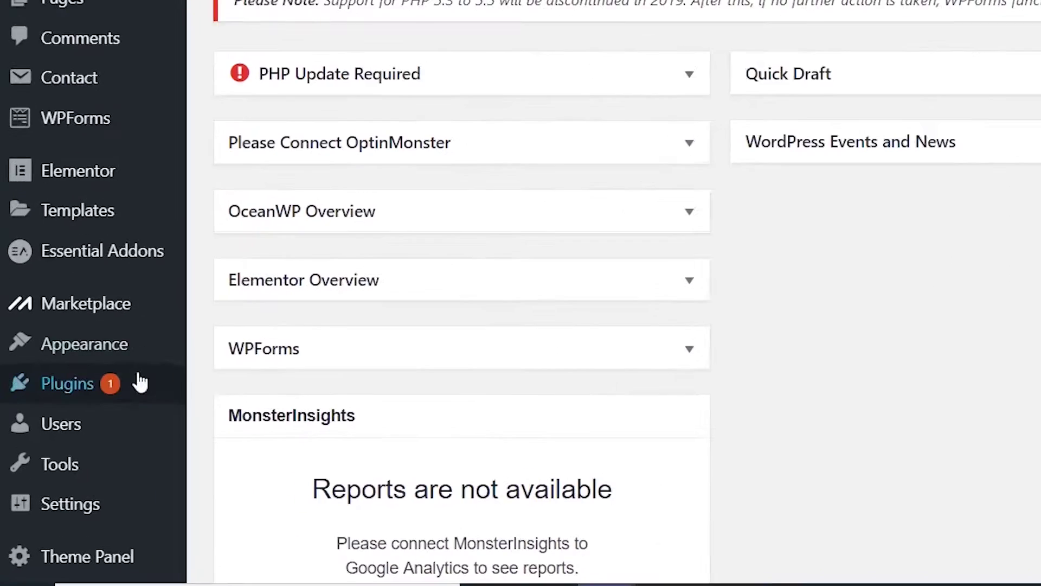
Step: Search plugins for 'all in one', then install and activate All-in-One WP Migration
mouse_move(59, 448)
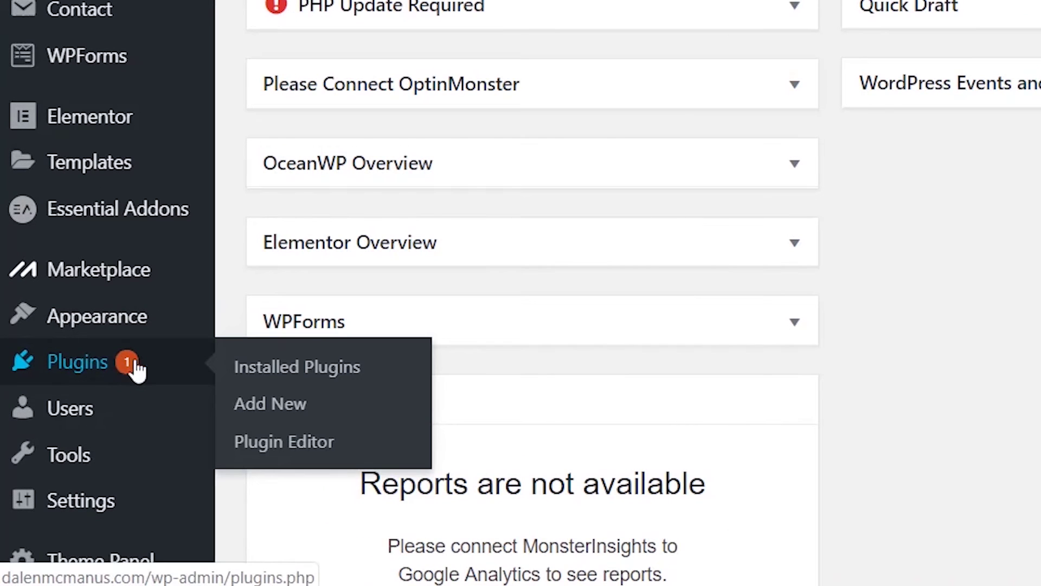
left_click(276, 403)
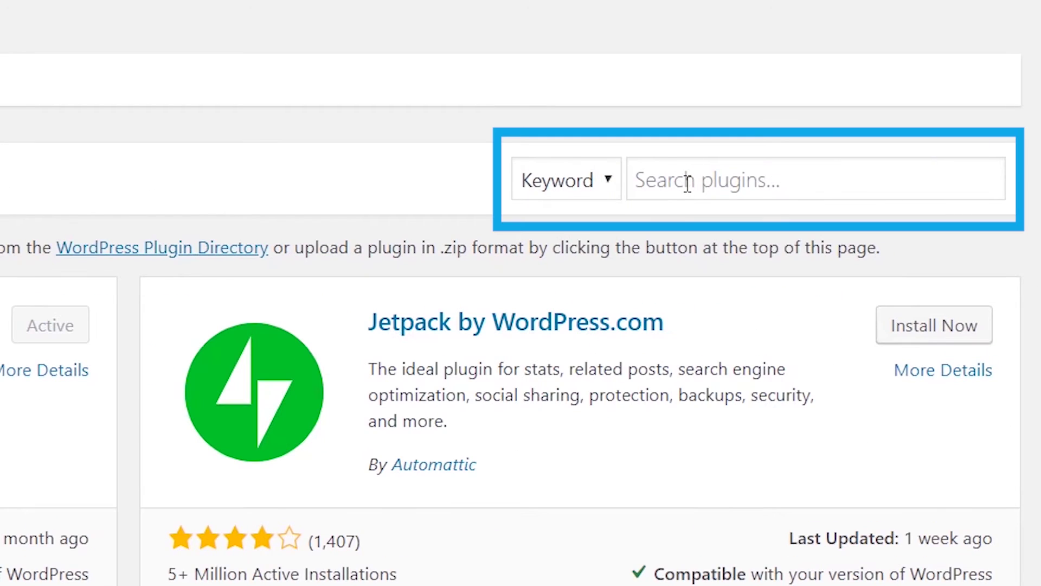
left_click(688, 183)
type("all in one")
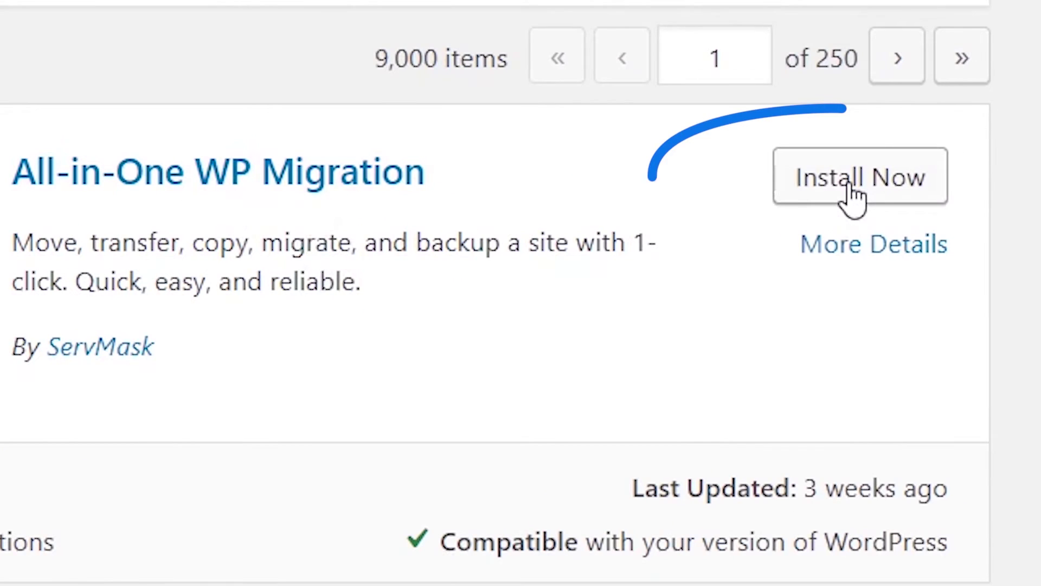
left_click(917, 212)
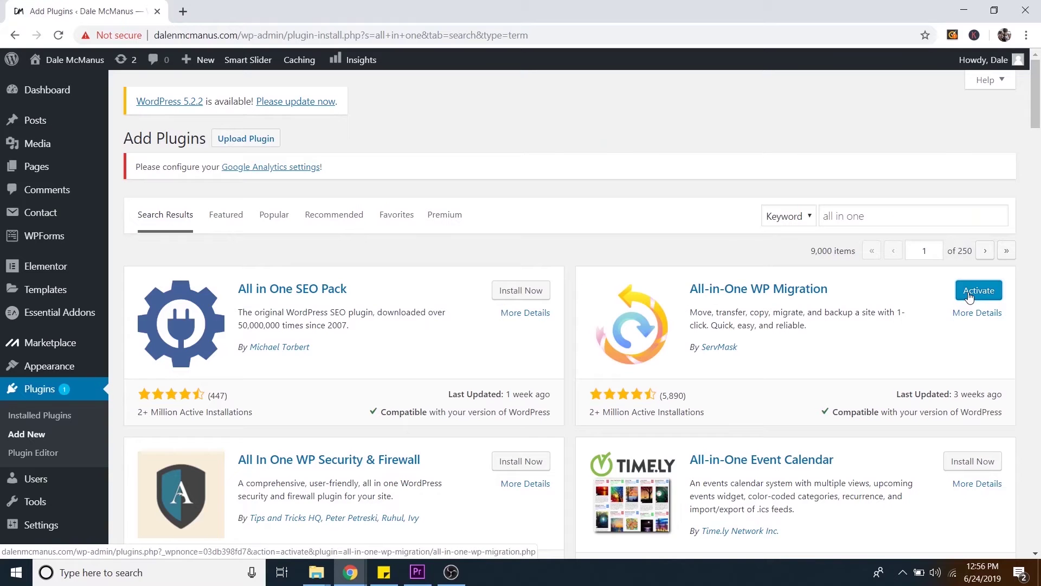
left_click(849, 187)
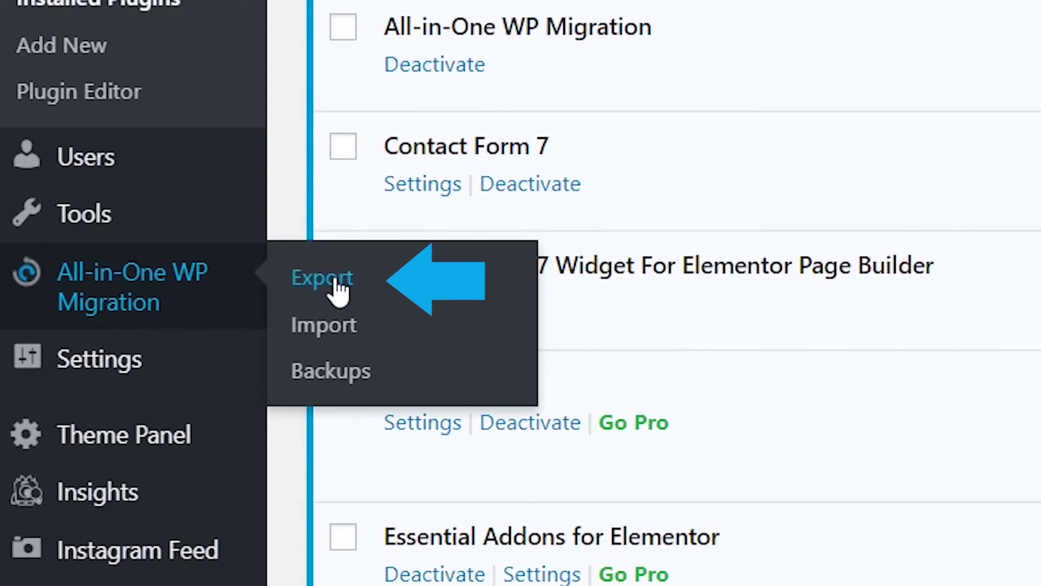
Step: Export the whole site to a File with All-in-One WP Migration and download the .wpress archive
left_click(283, 322)
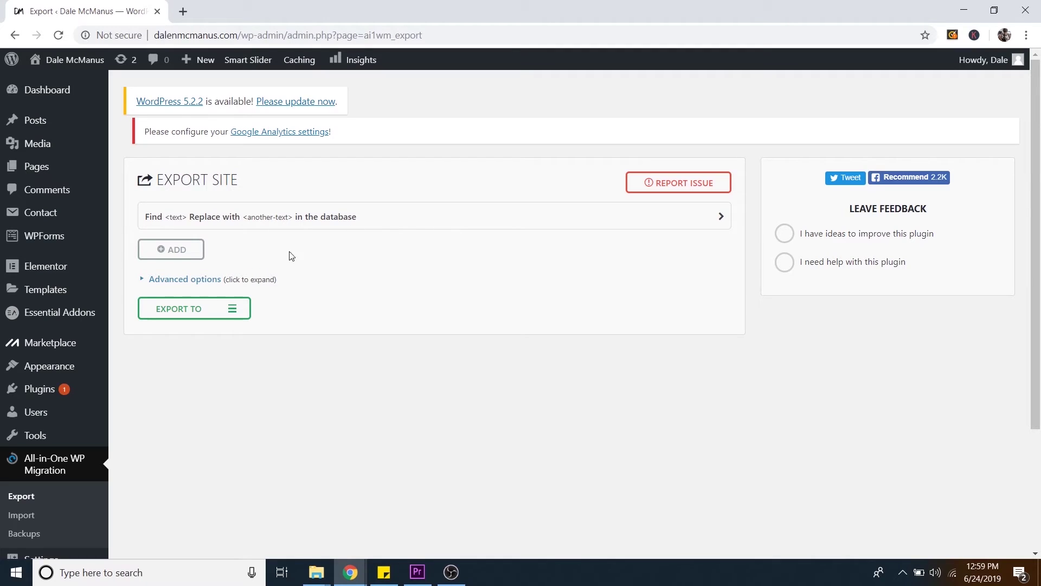
left_click(233, 310)
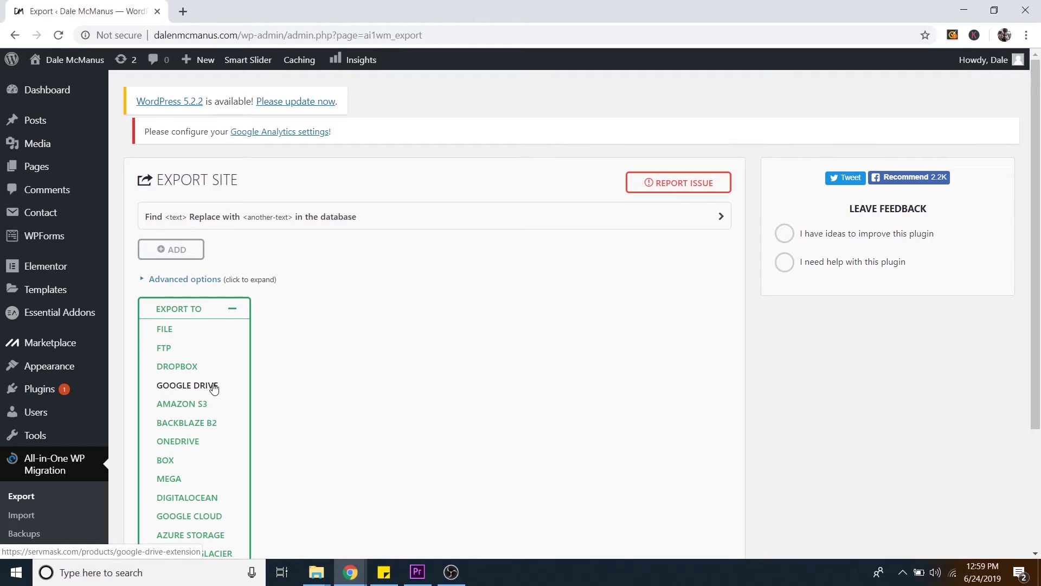
left_click(165, 332)
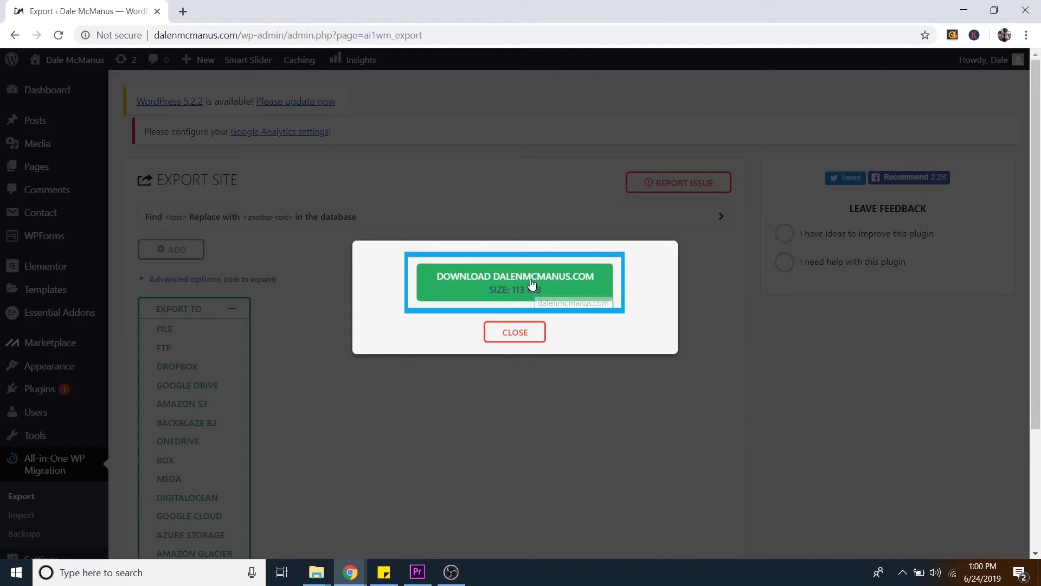
left_click(531, 284)
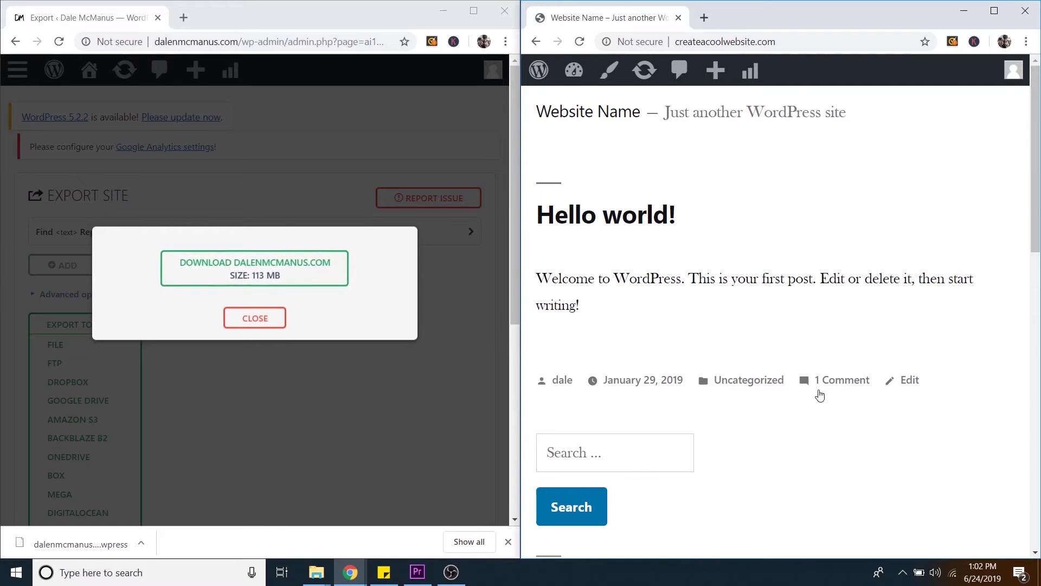
mouse_move(719, 74)
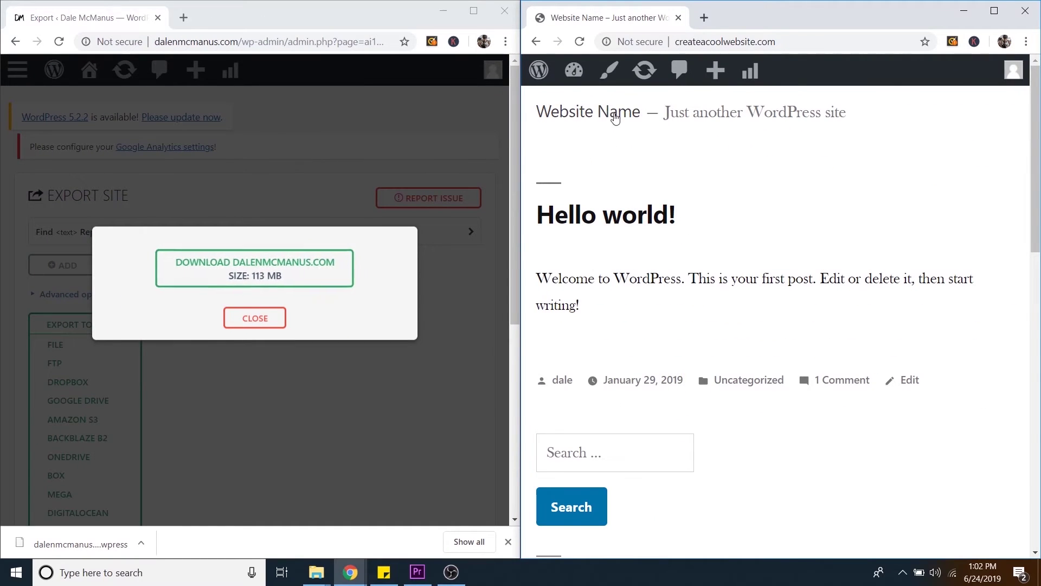
left_click(614, 114)
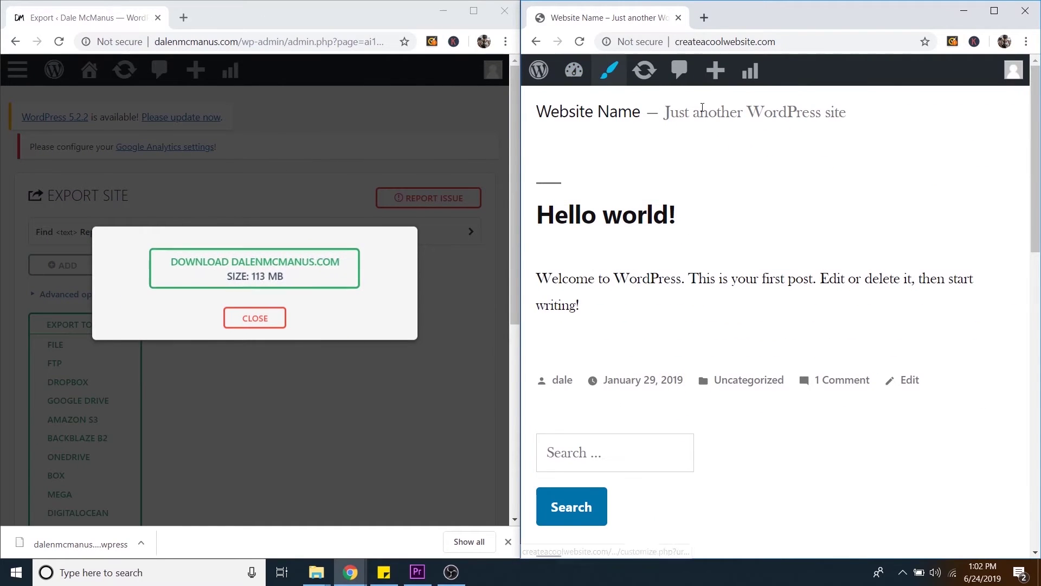
Step: Return to the new site's admin and go to Plugins > Add New
left_click(537, 43)
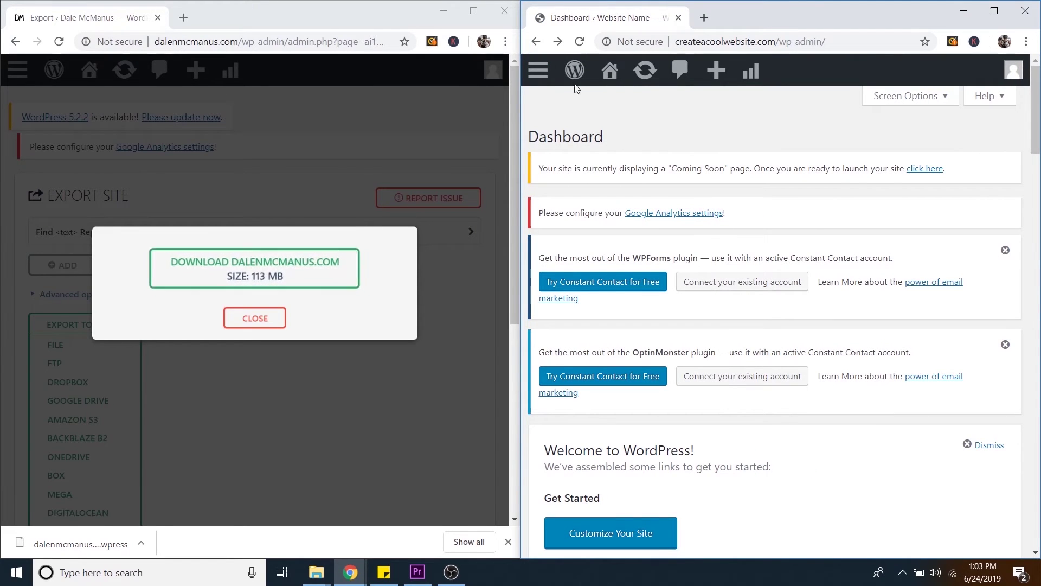
left_click(545, 73)
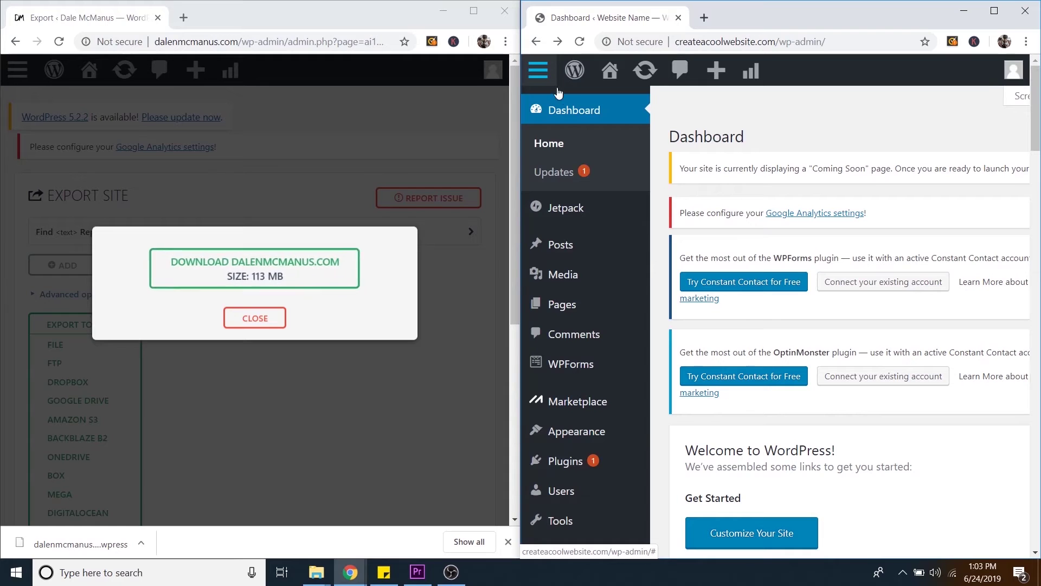
left_click(564, 461)
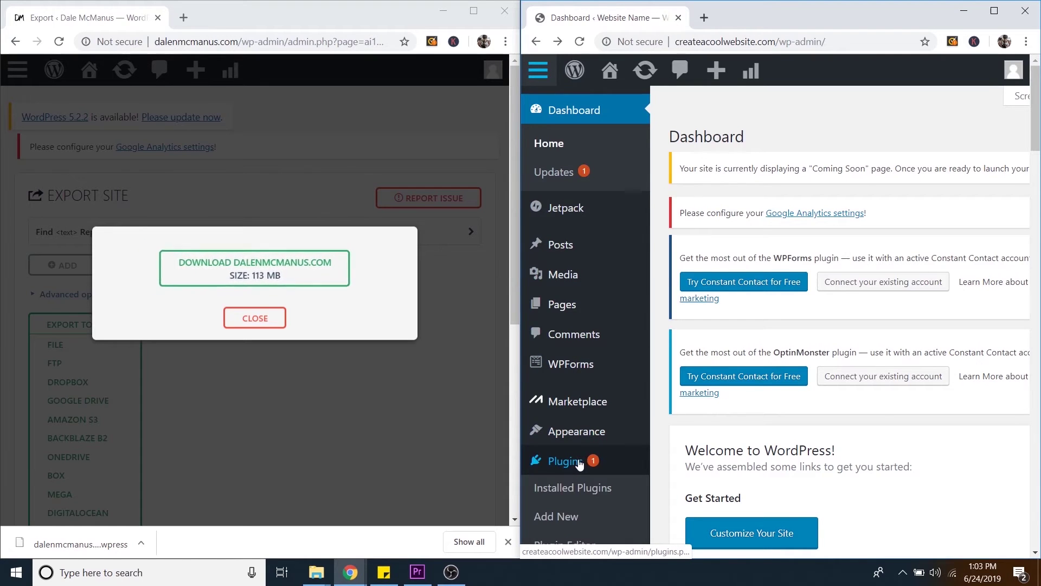
scroll(564, 461, "down", 3)
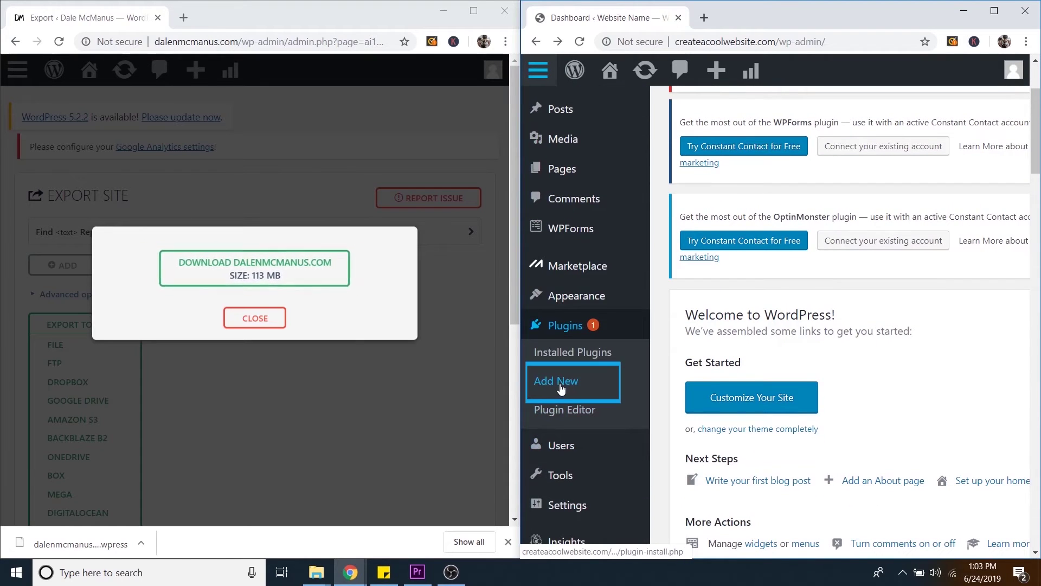
left_click(561, 389)
Step: Search for 'all in one', then install and activate All-in-One WP Migration
scroll(649, 284, "down", 1)
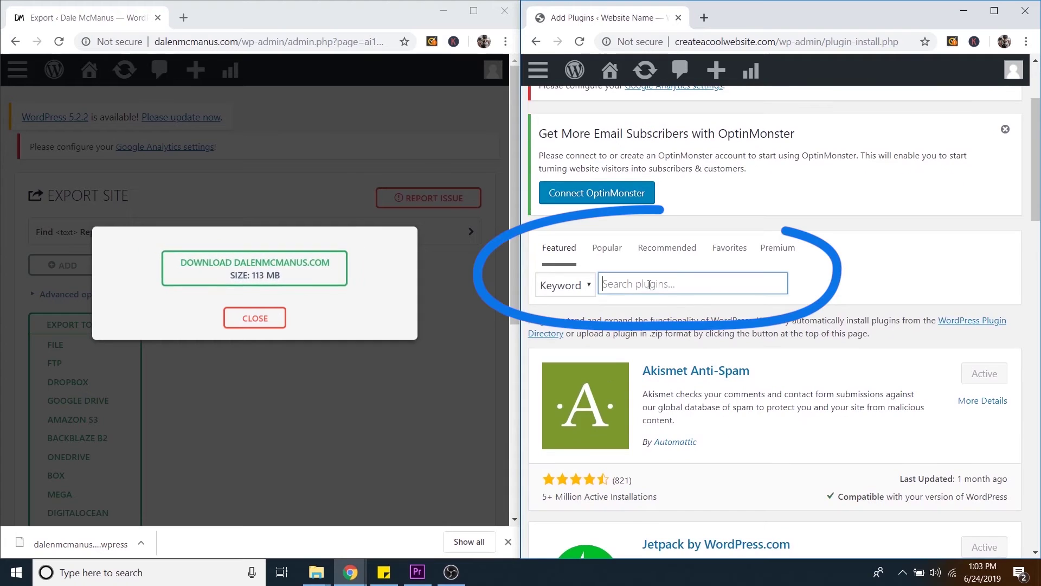
type("all ")
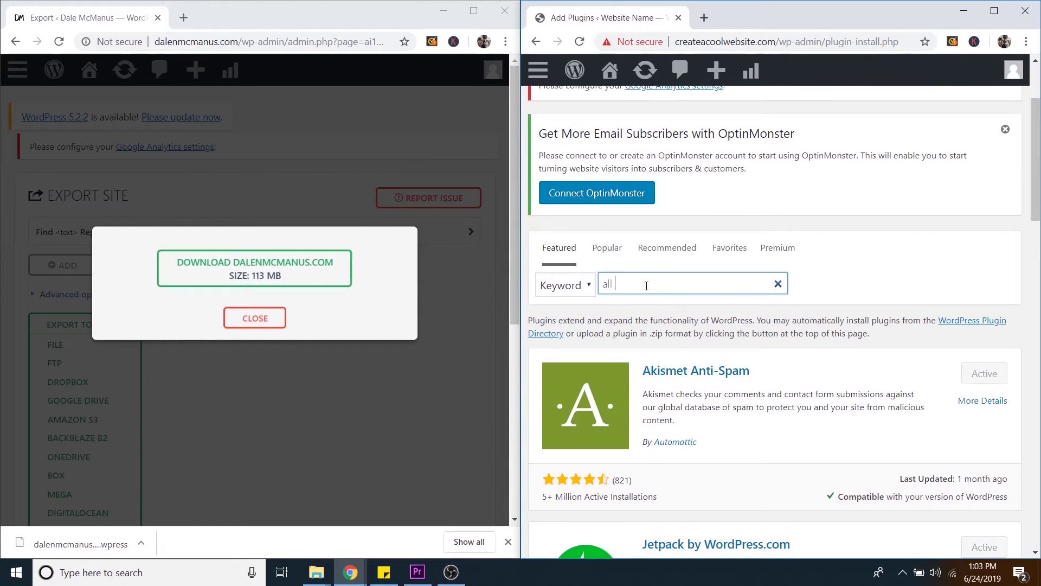
type("in one")
scroll(735, 282, "down", 6)
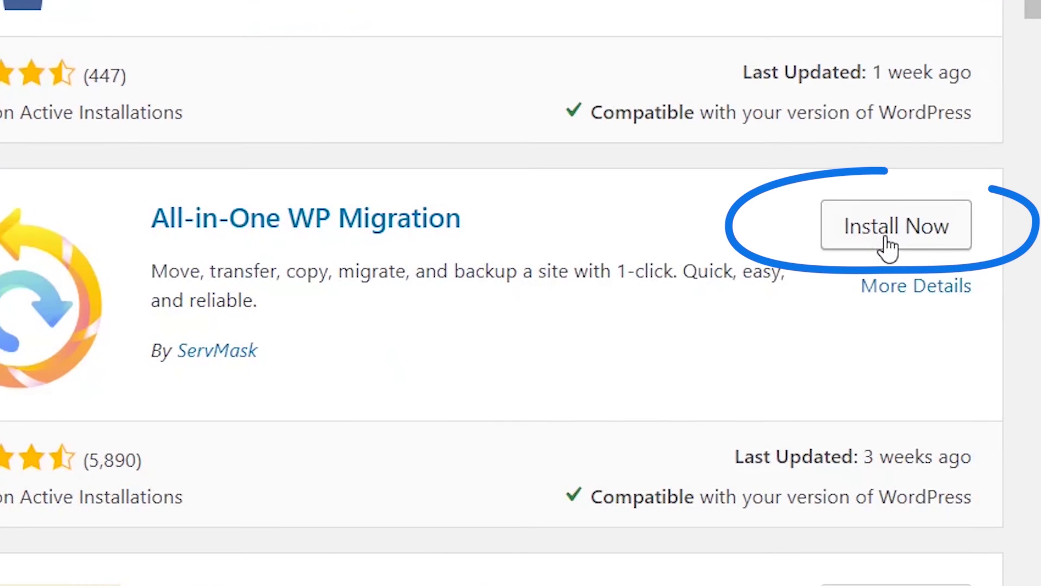
left_click(947, 232)
left_click(892, 244)
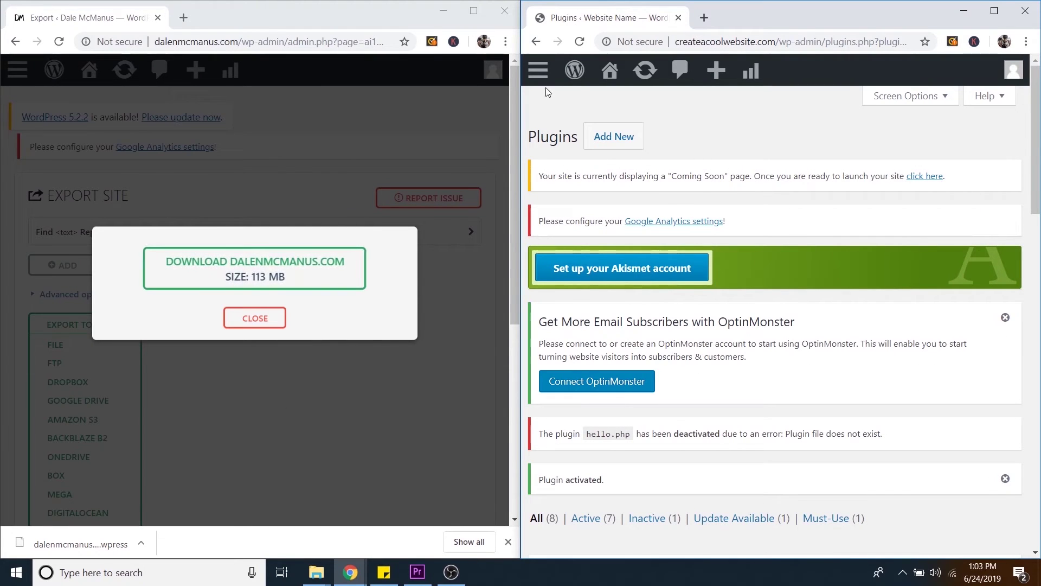
Step: Open the All-in-One WP Migration Import page on the new site
left_click(540, 73)
scroll(571, 310, "down", 5)
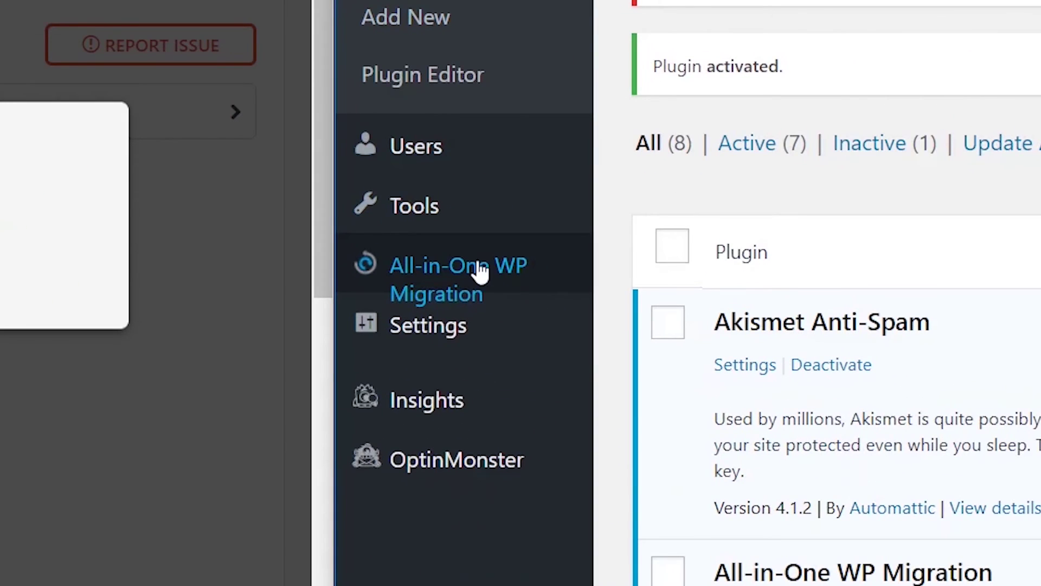
left_click(480, 276)
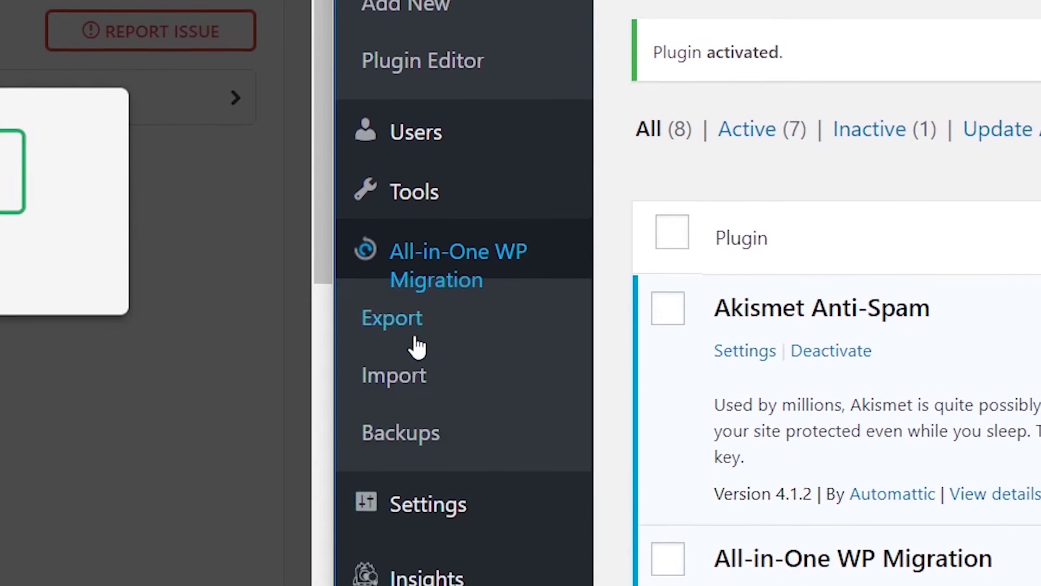
left_click(399, 401)
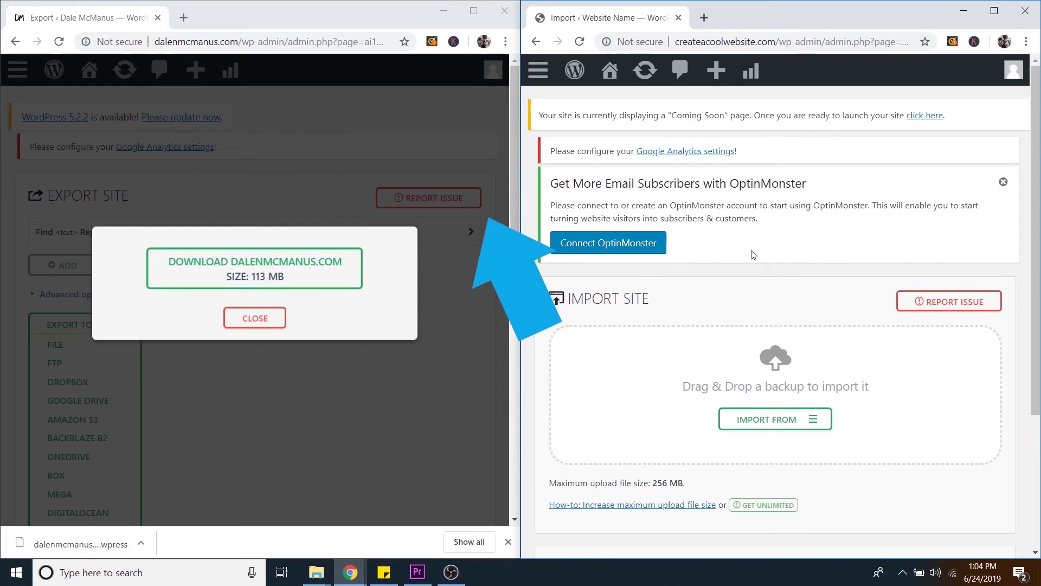
scroll(754, 288, "down", 1)
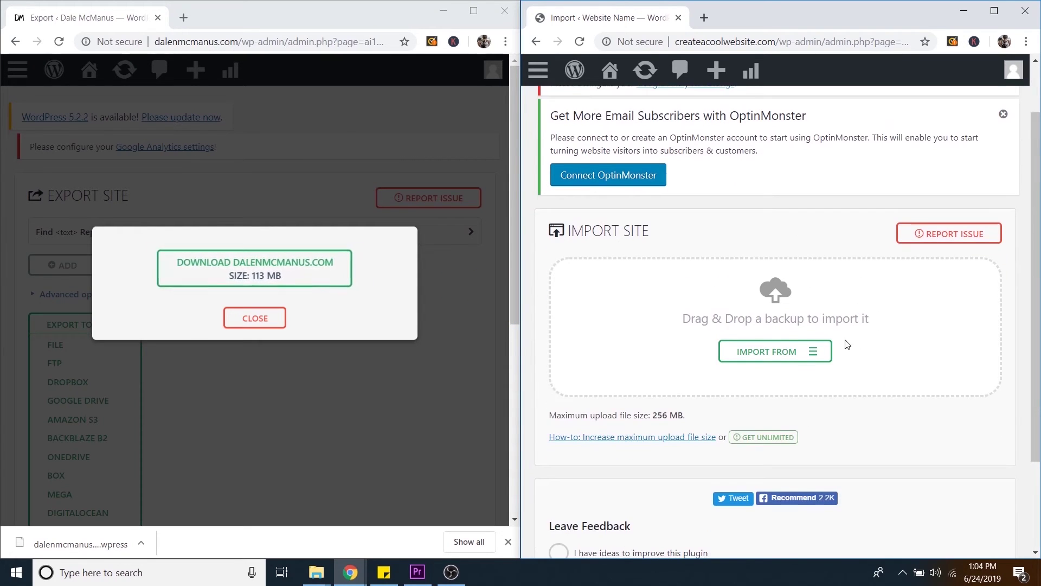
Step: Import From File, selecting and uploading the downloaded .wpress backup
left_click(814, 355)
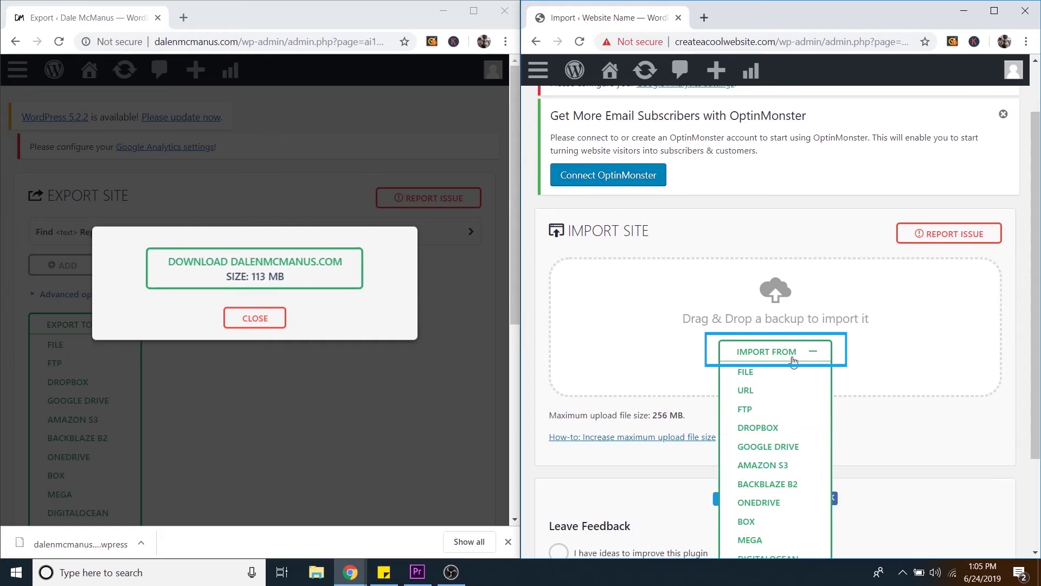
left_click(746, 373)
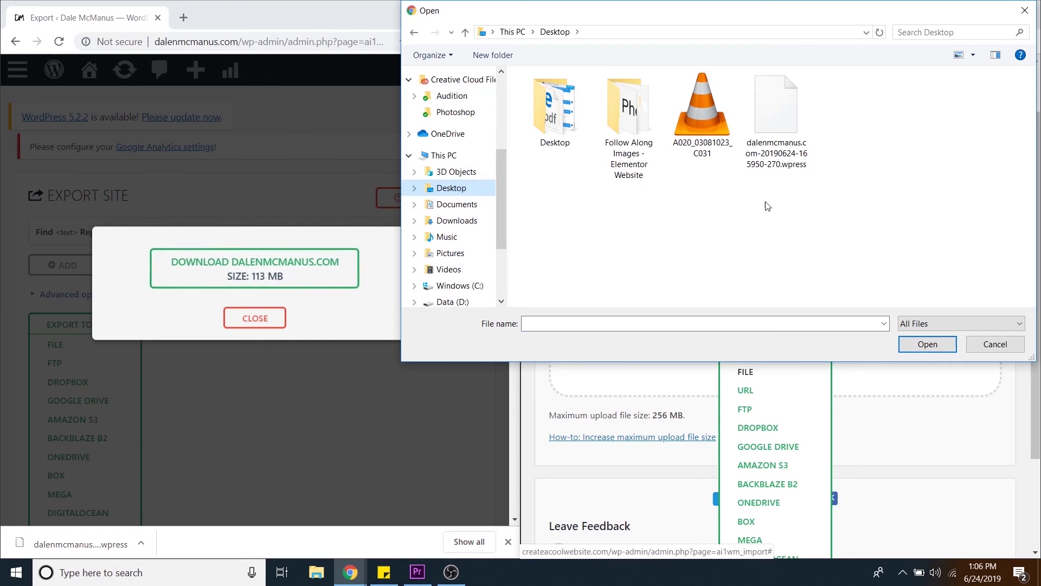
left_click(778, 122)
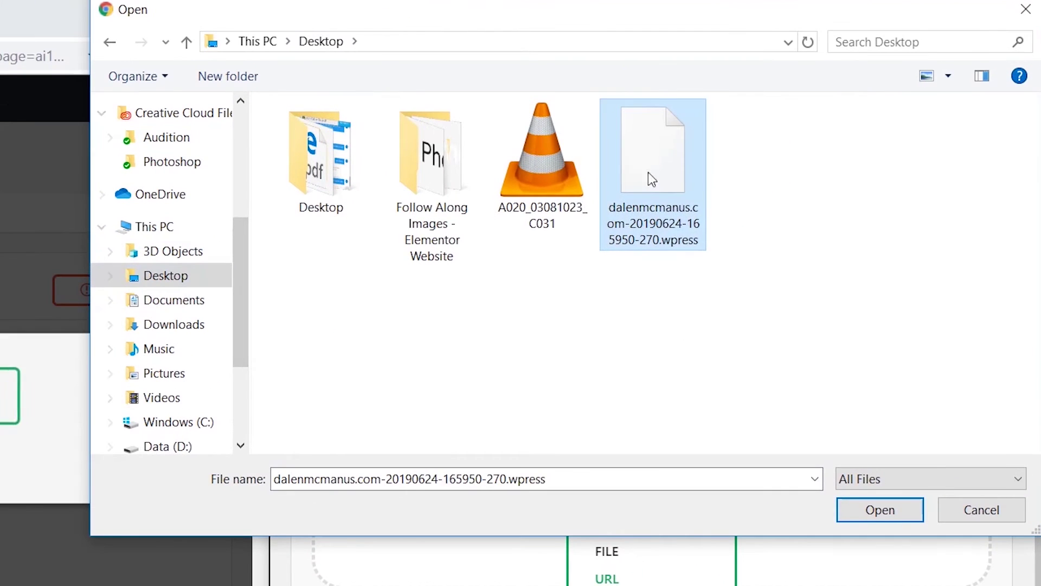
mouse_move(666, 182)
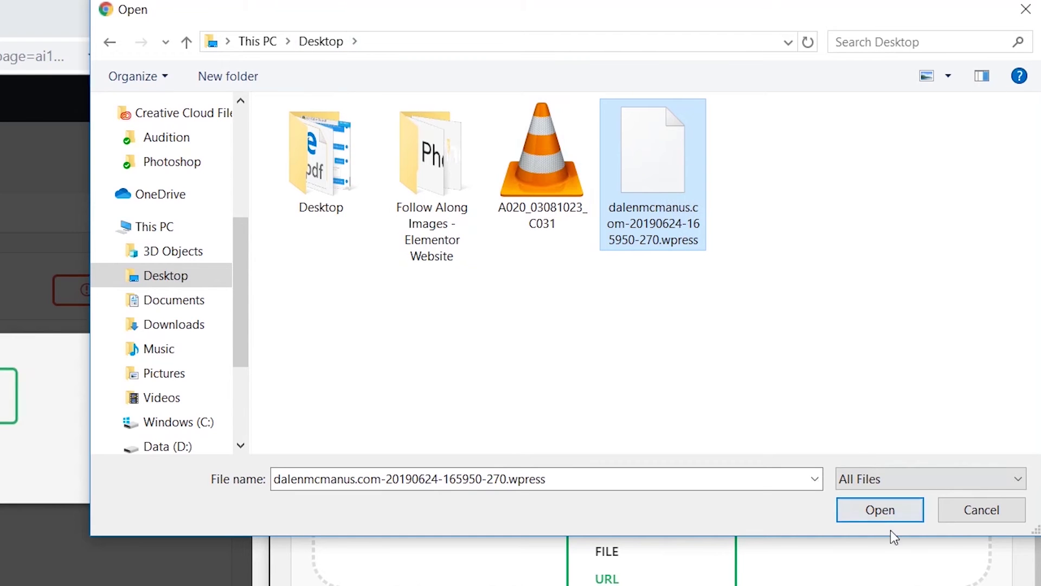
left_click(880, 511)
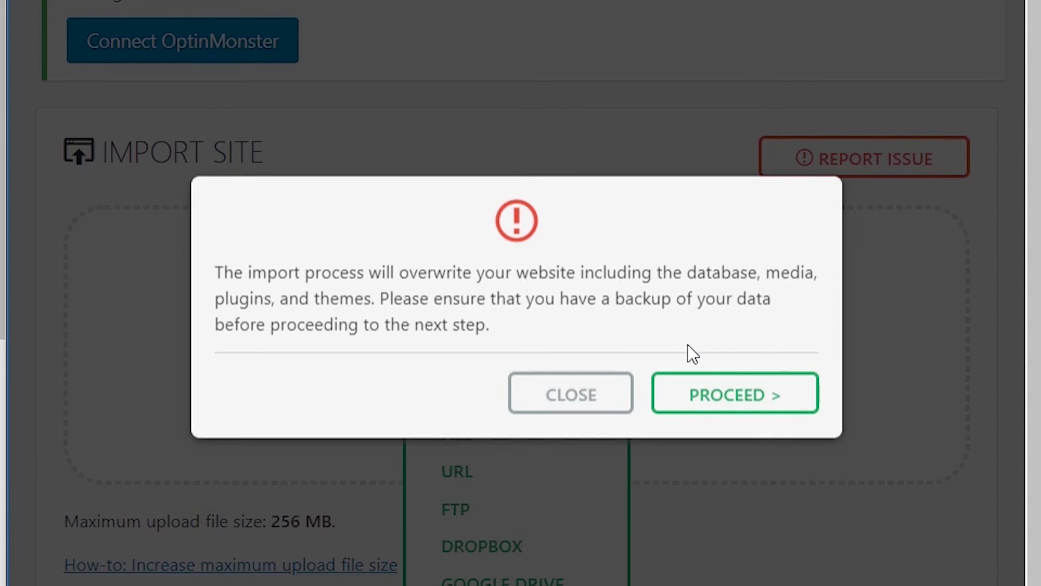
Step: Confirm the overwrite, close the finished export and import dialogs, and view both sites' homepages
left_click(731, 407)
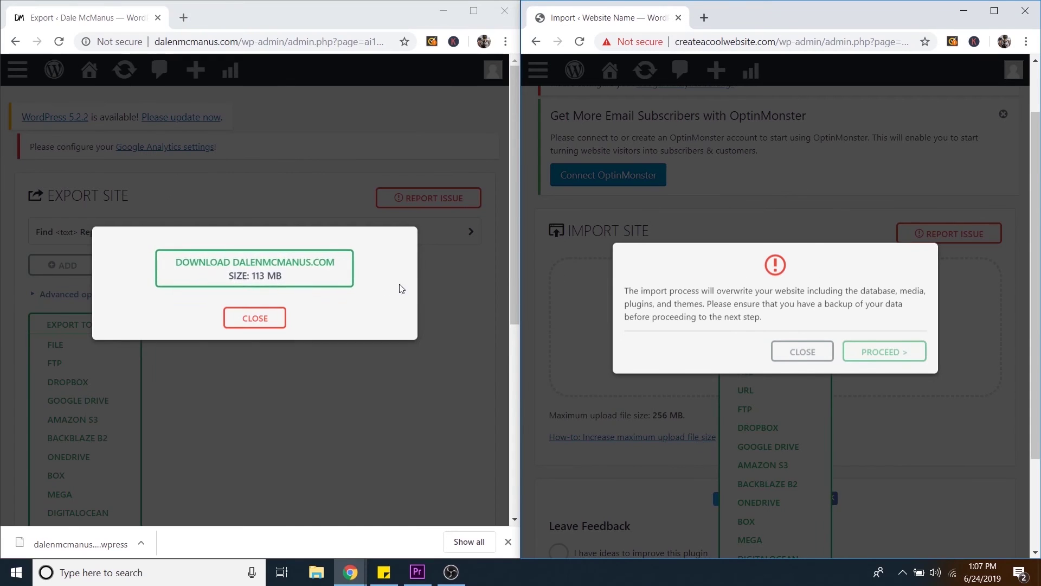
left_click(260, 319)
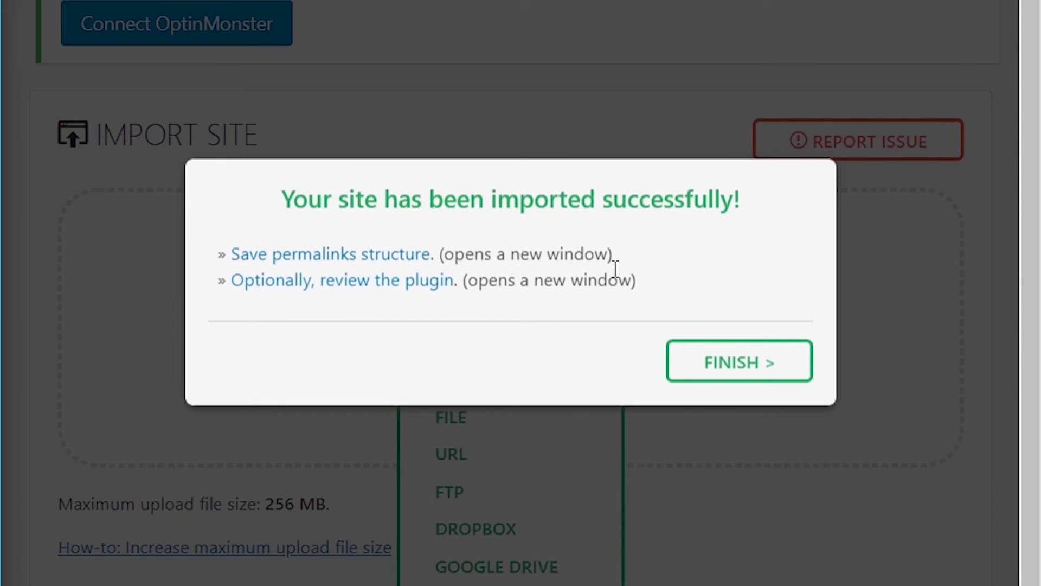
left_click(732, 374)
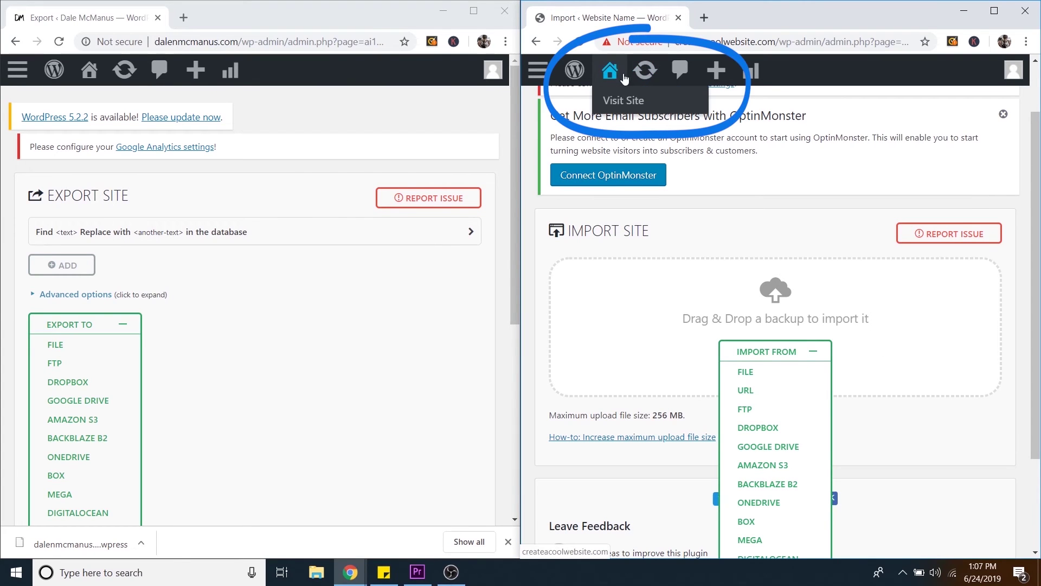
left_click(625, 103)
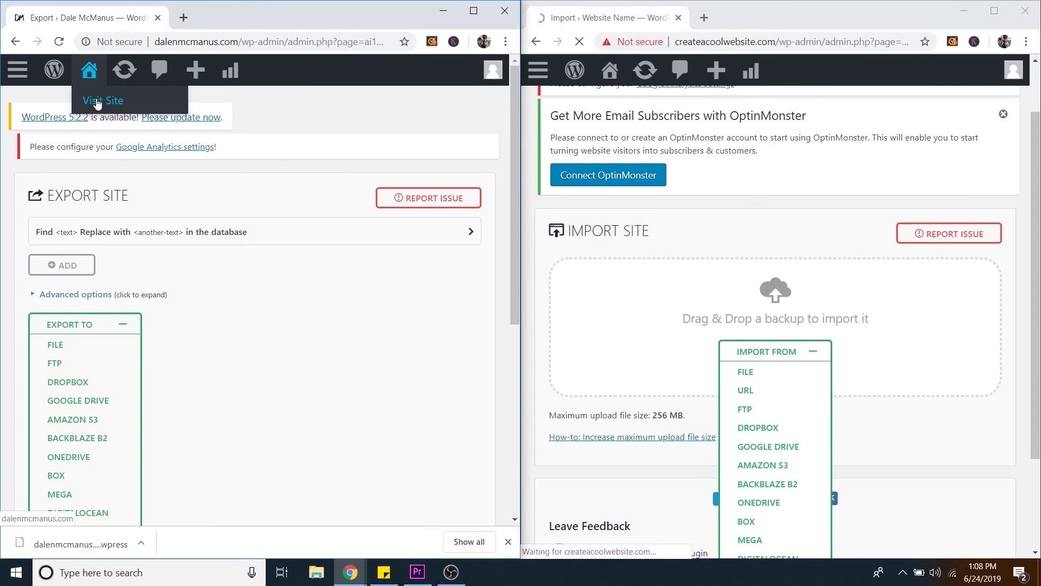
left_click(96, 103)
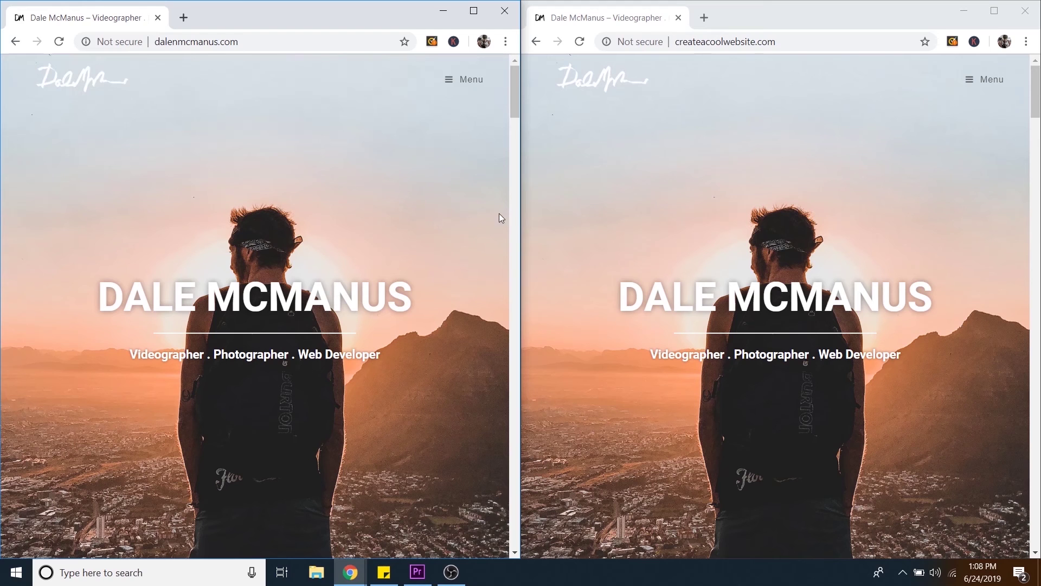
scroll(444, 225, "down", 15)
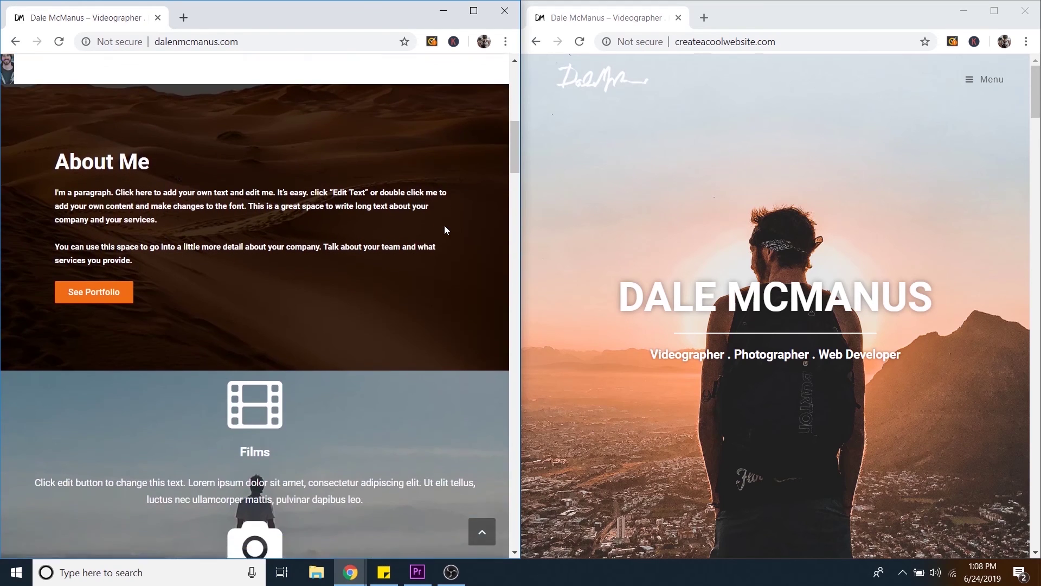
scroll(662, 236, "down", 15)
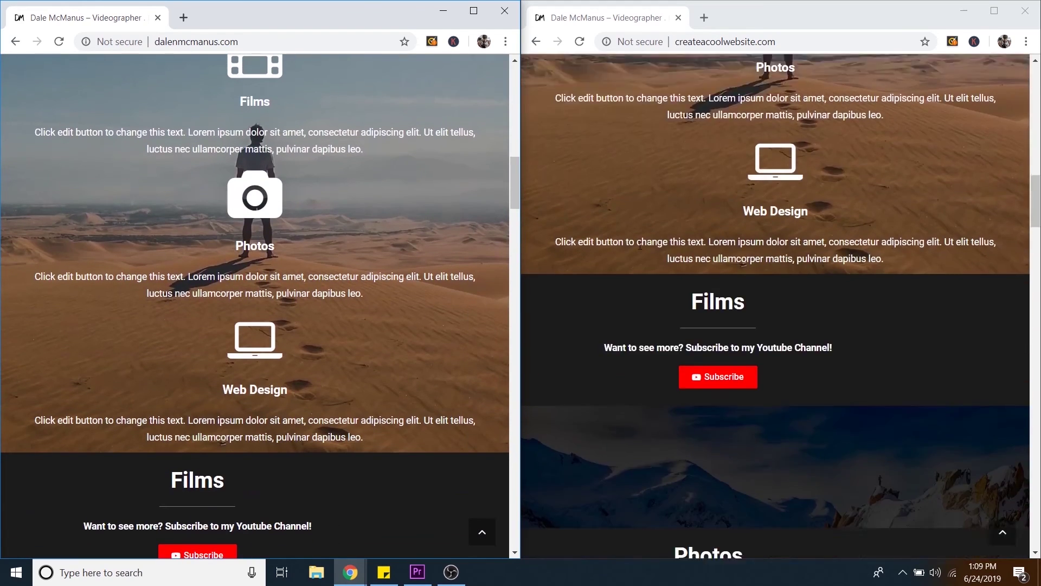
scroll(470, 261, "down", 5)
scroll(470, 261, "down", 12)
scroll(654, 279, "down", 14)
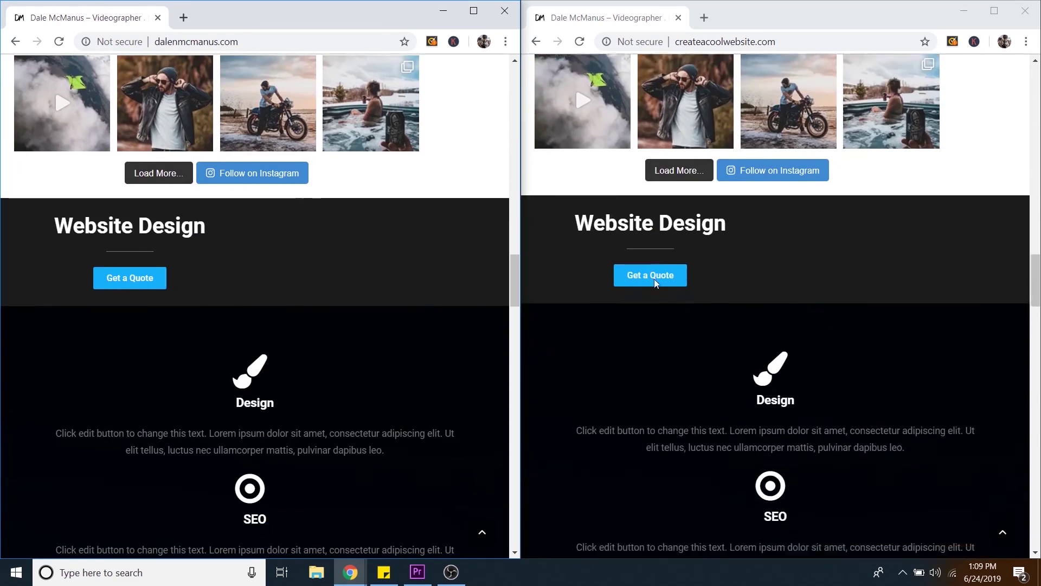